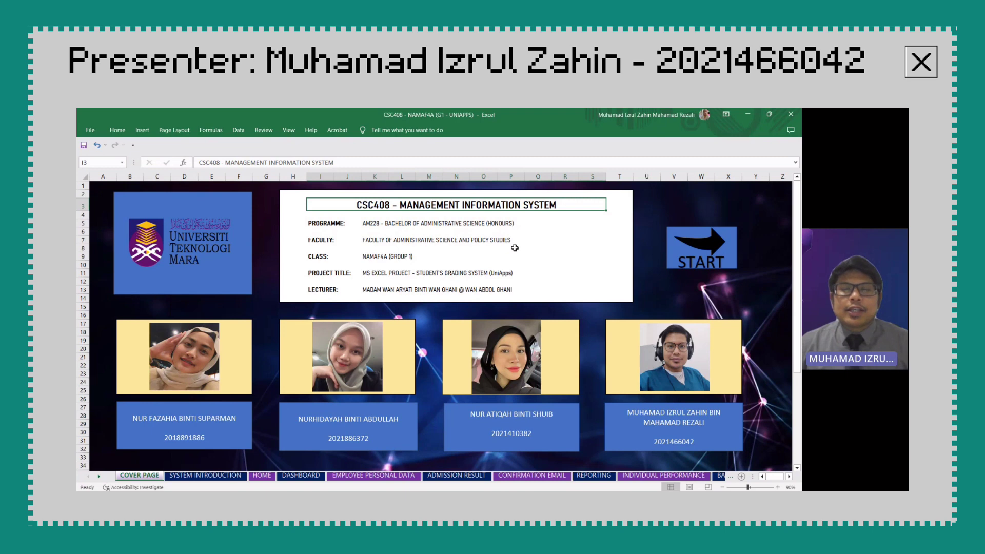
Use the COVER PAGE START arrow to reach the SYSTEM INTRODUCTION sheet.
click(695, 252)
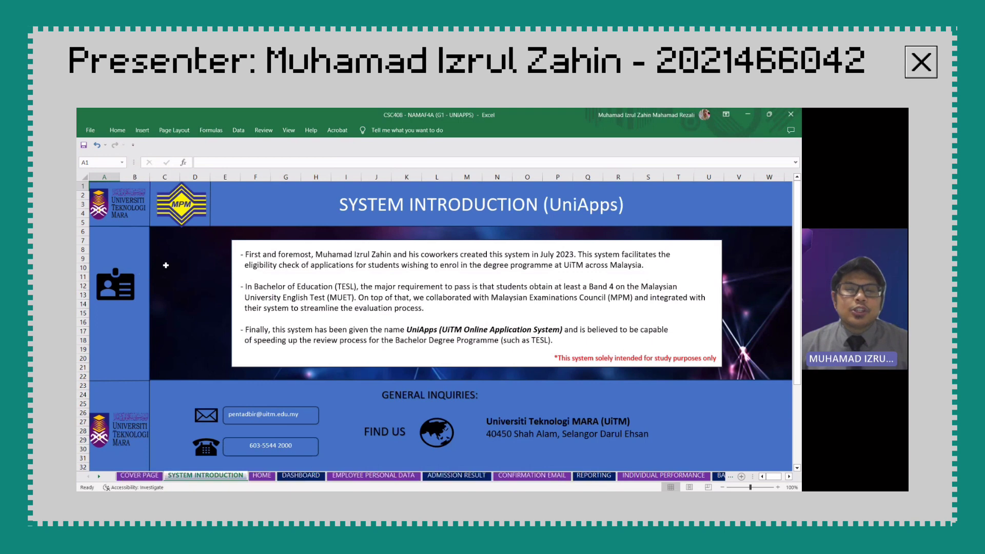
Open the HOME login page with the ID-card icon, going back once and returning.
click(117, 286)
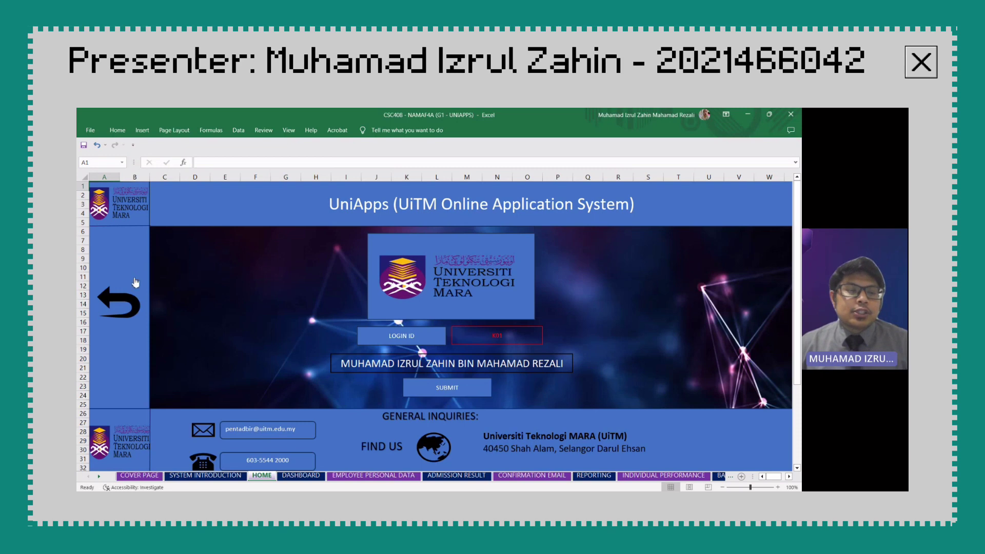
click(119, 305)
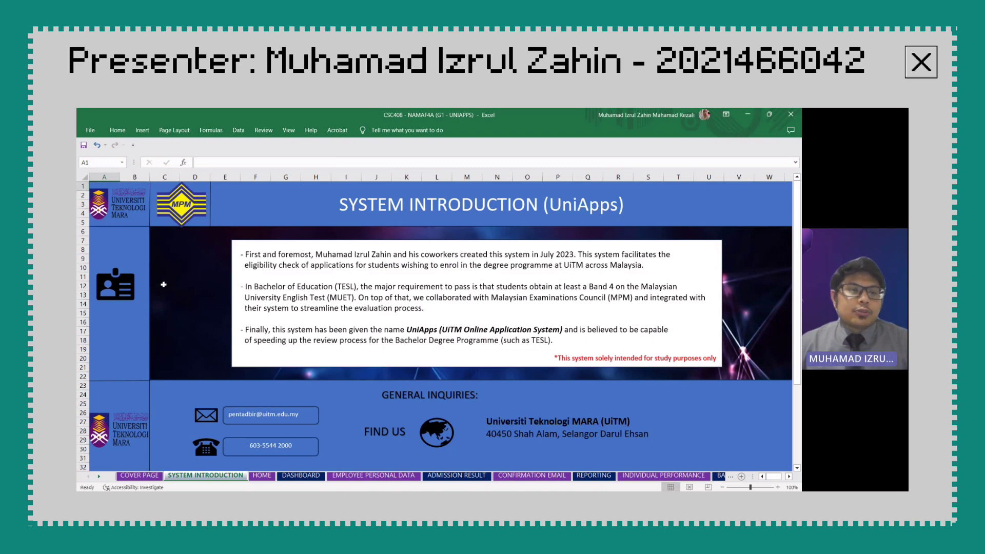
click(118, 286)
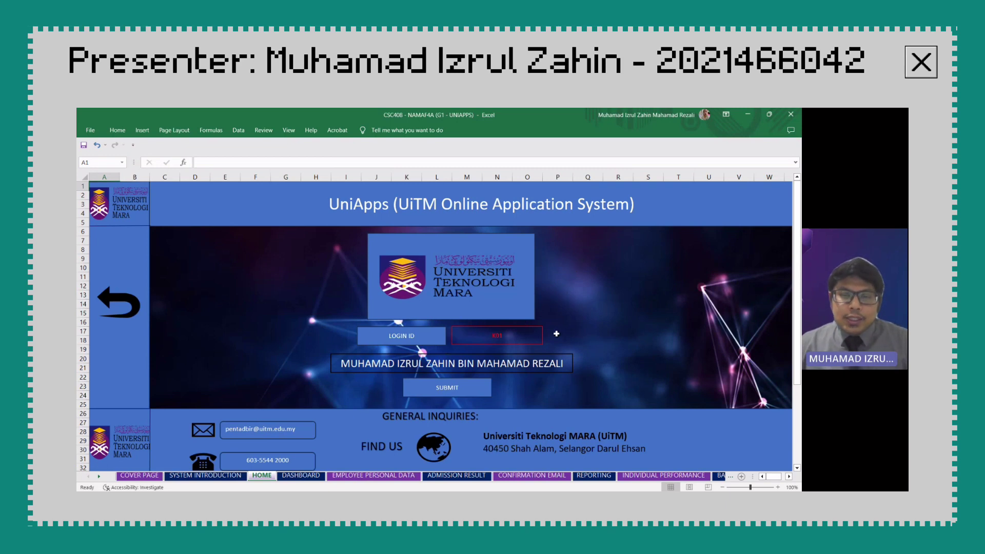
Enter an unlisted login ID in M17 to trigger the NOT AVAILABLE access error.
click(534, 333)
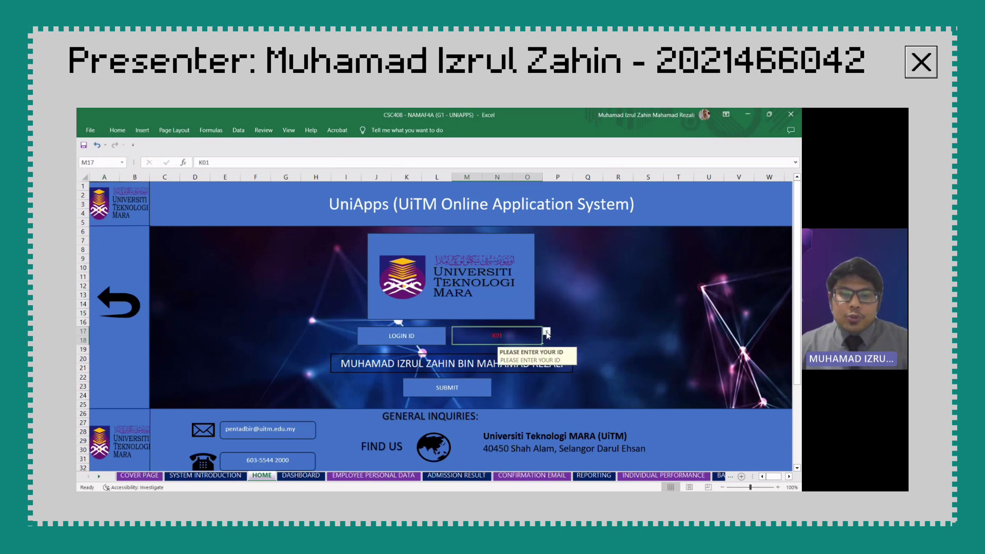
click(547, 332)
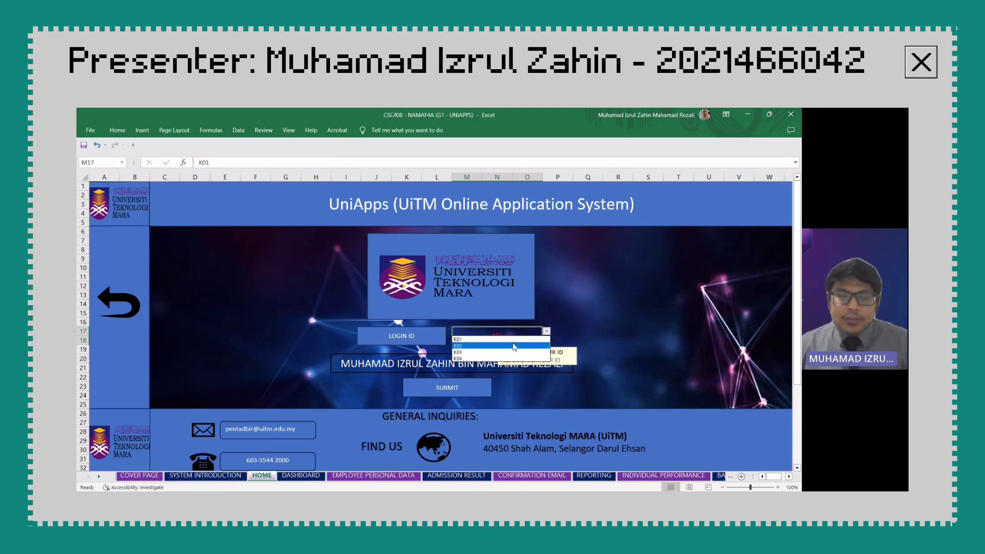
key(Up)
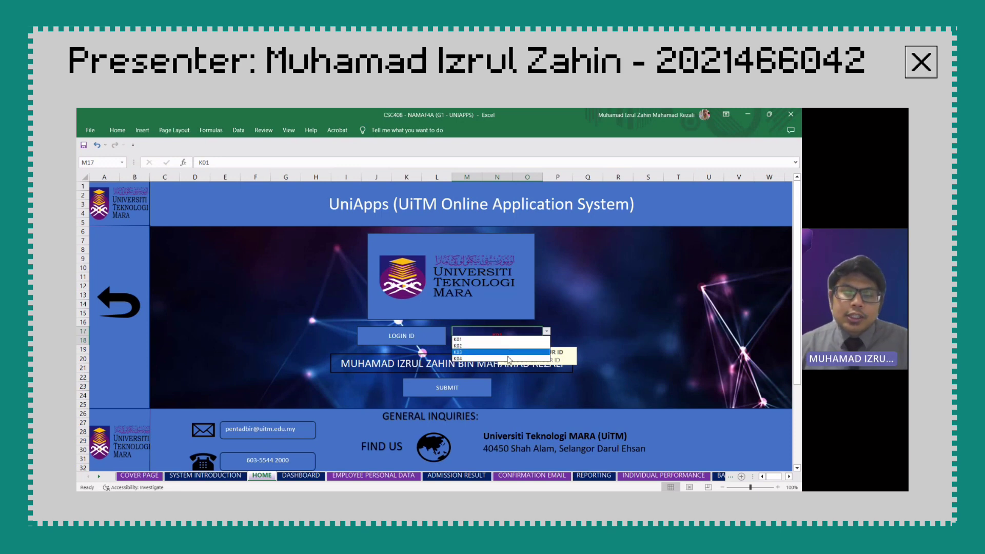
key(Return)
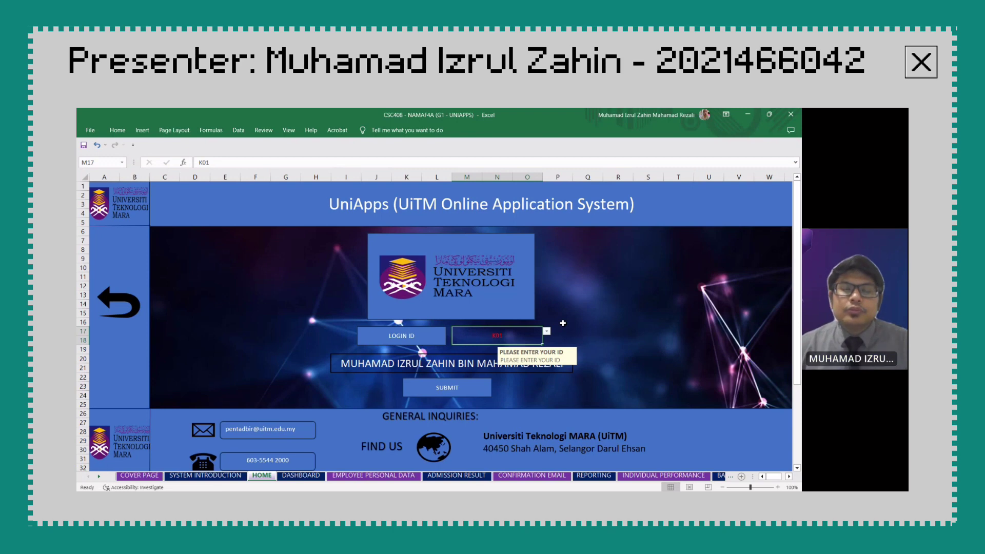
double_click(522, 343)
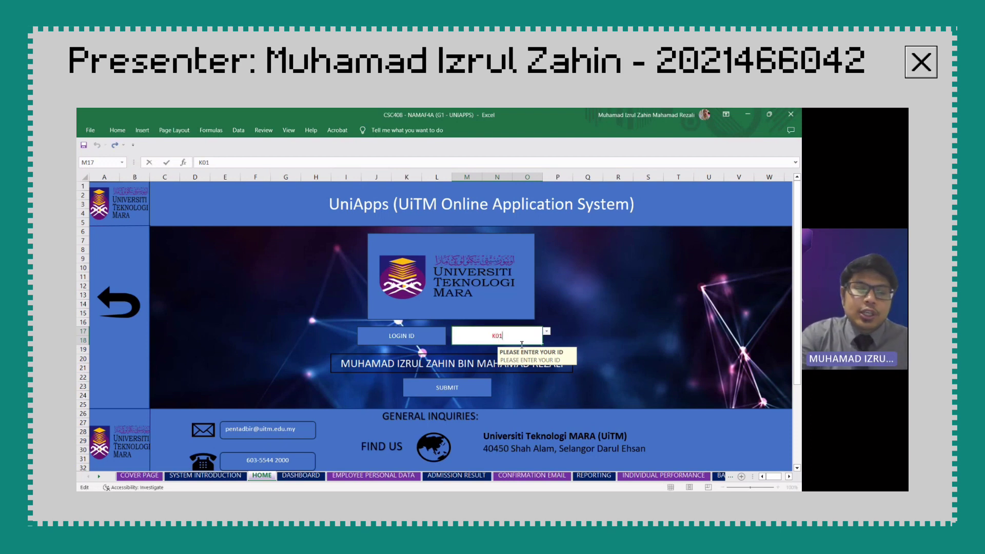
key(BackSpace)
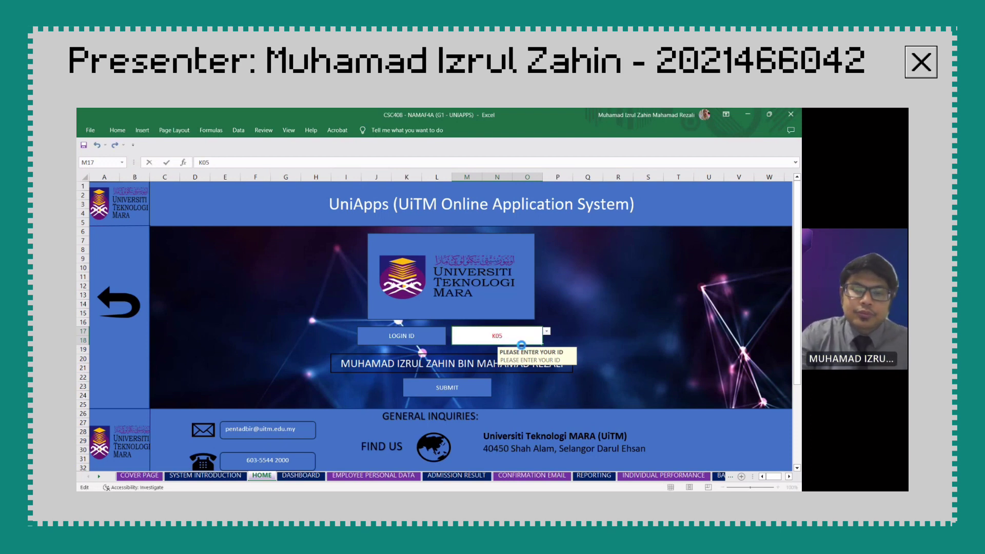
key(Return)
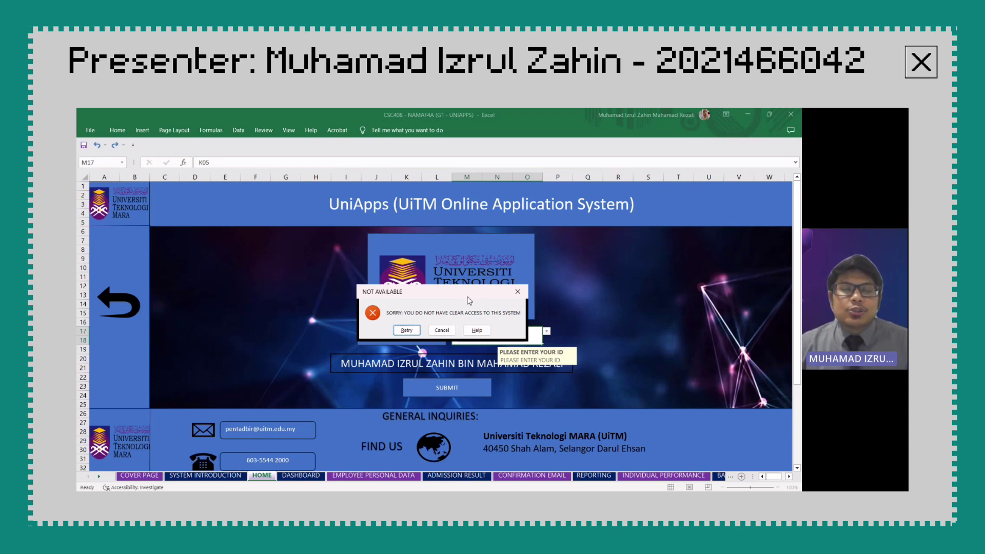
Dismiss the NOT AVAILABLE error and re-enter a listed login ID in M17, showing the user's name.
click(517, 293)
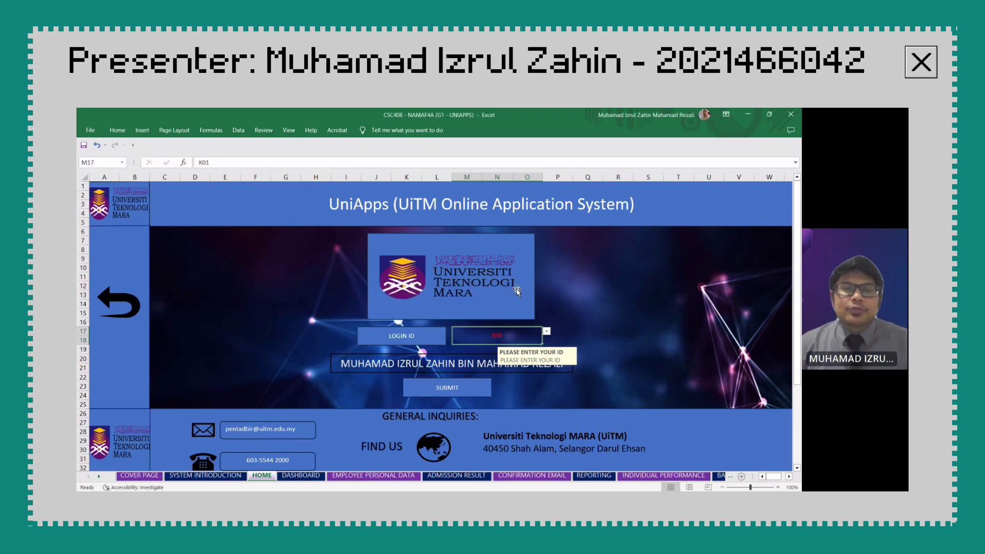
double_click(526, 337)
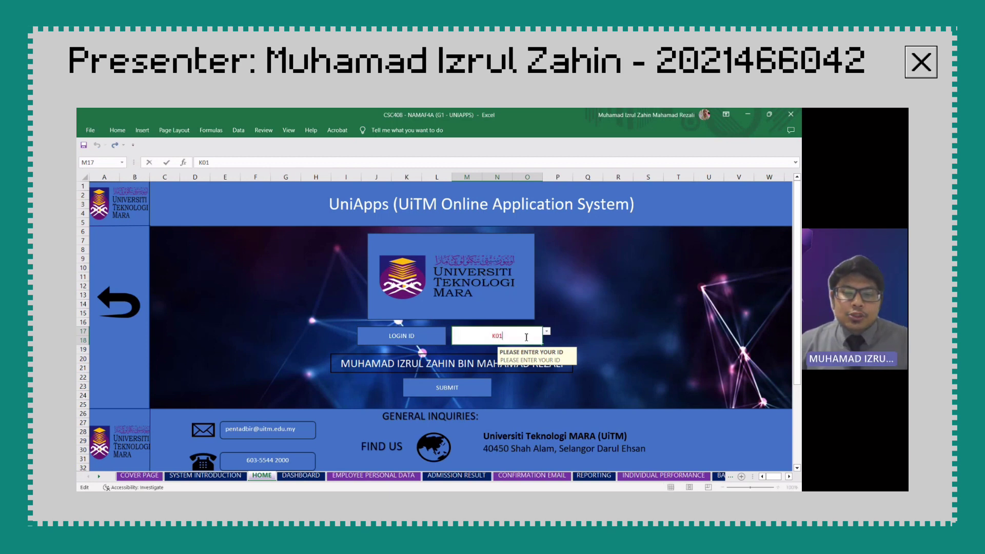
key(BackSpace)
key(BackSpace)
key(BackSpace)
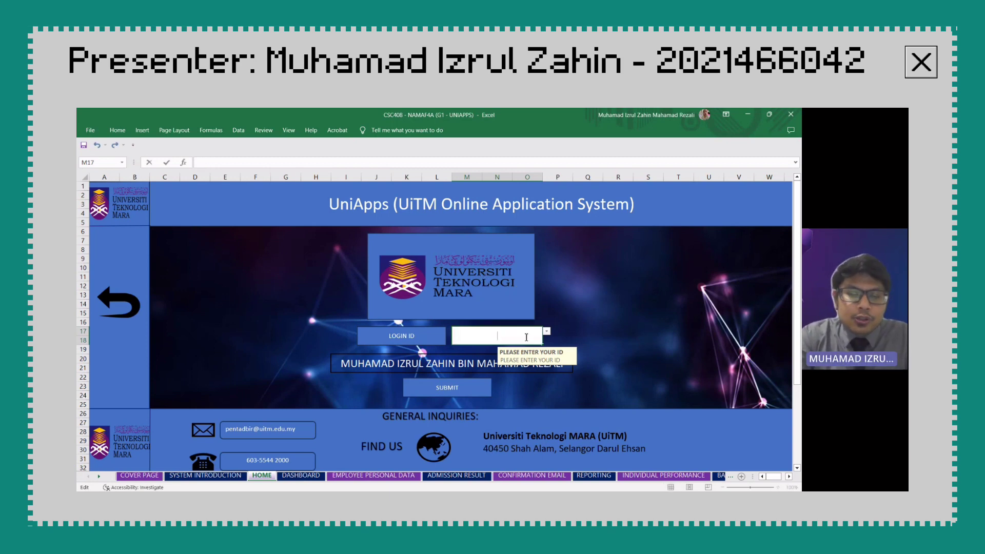
text(K01)
key(Return)
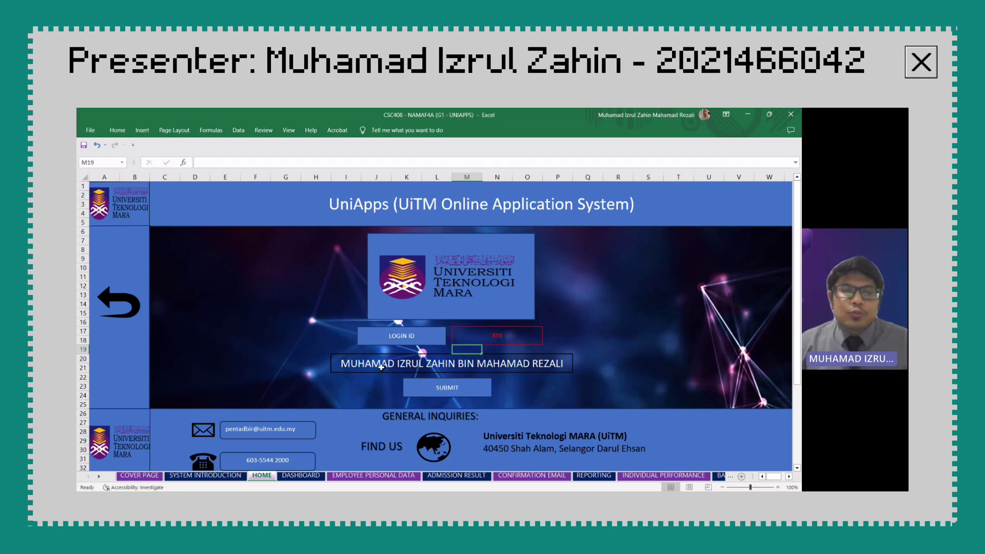
Check the I20 name VLOOKUP formula, then SUBMIT the login to reach the DASHBOARD.
click(518, 341)
click(463, 364)
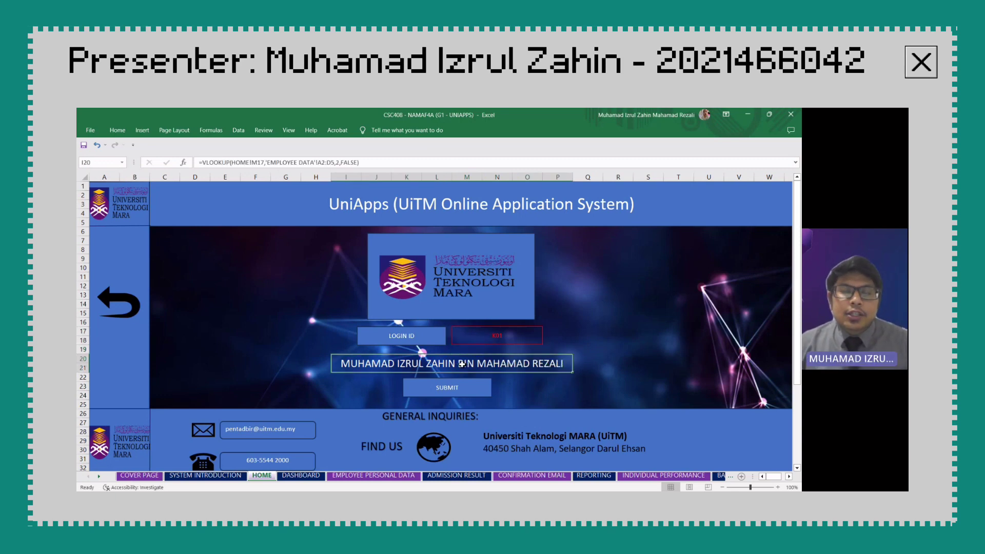
click(464, 392)
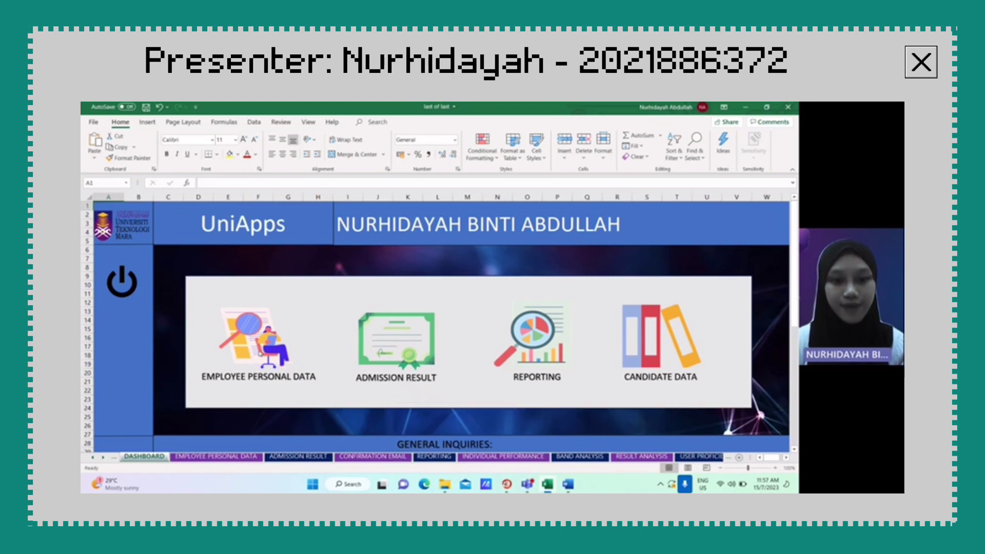
Go from the DASHBOARD's Employee Personal Data picture to the full EMPLOYEE DATA table.
click(260, 353)
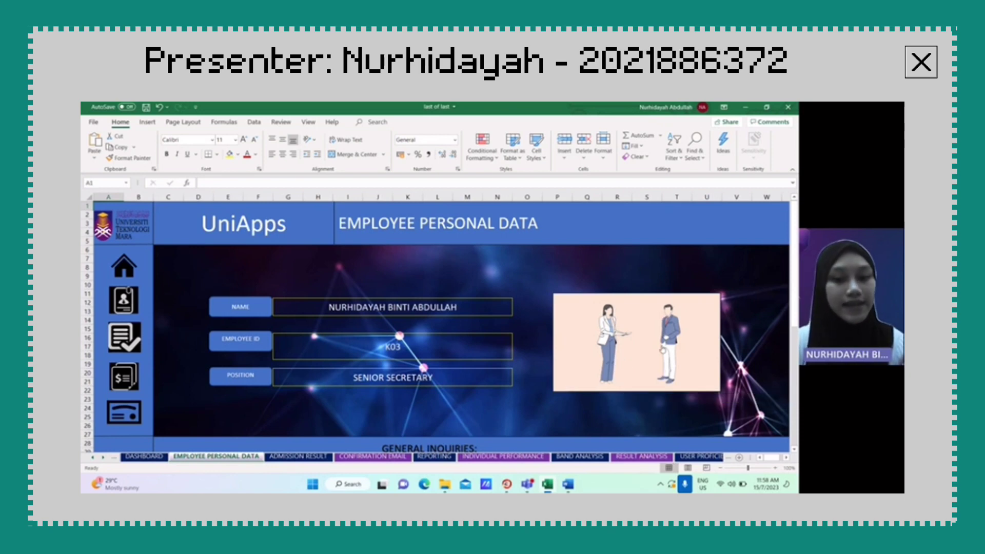
click(661, 349)
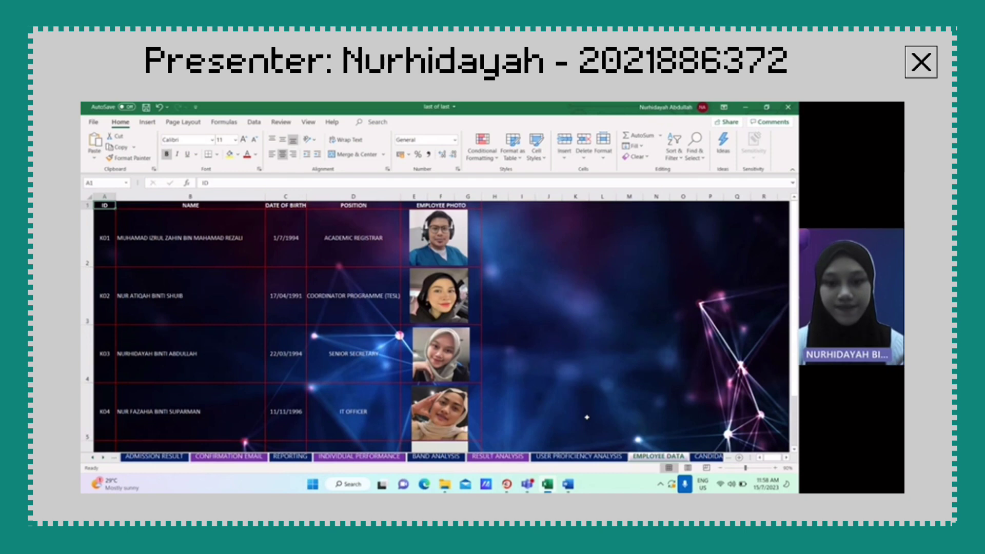
Go BACK to the DASHBOARD and open ADMISSION RESULT, showing band 3, 151/300, FAIL, MODEST.
scroll(568, 282, down, 1)
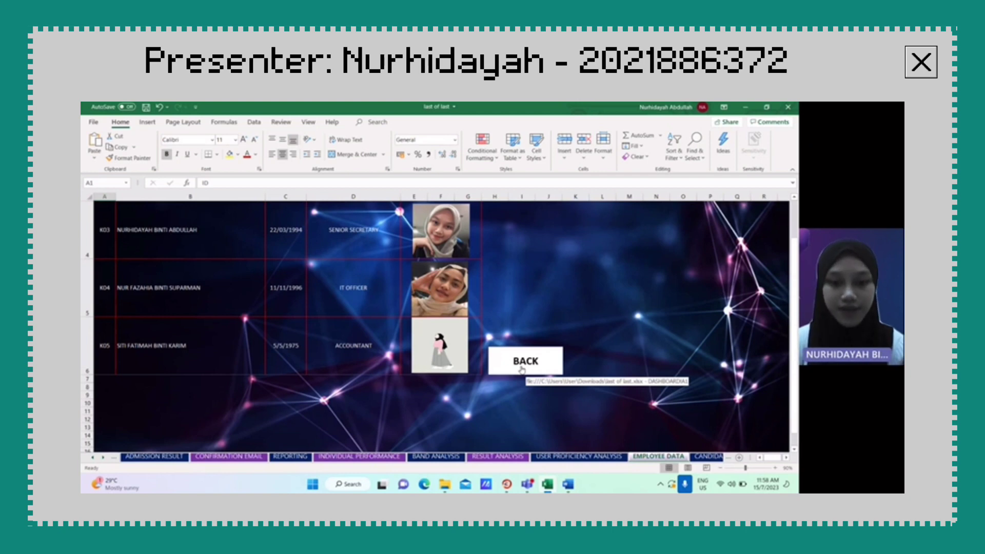
click(521, 369)
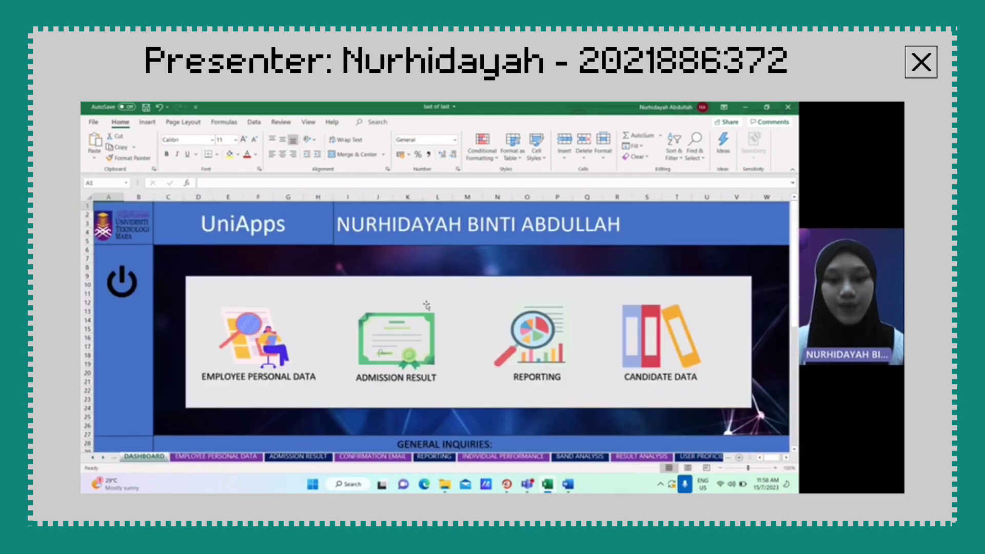
click(410, 355)
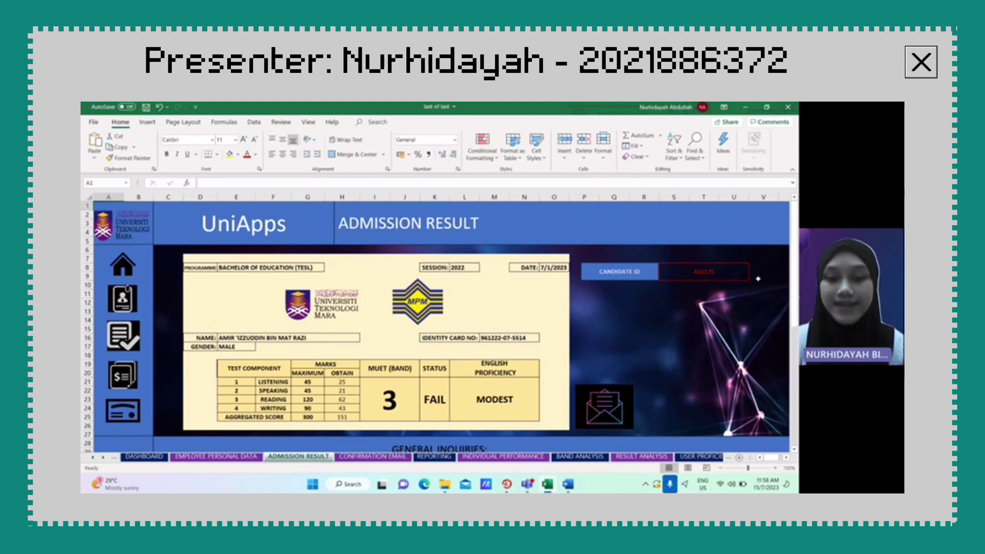
Show another candidate's result using the S8 Candidate ID dropdown.
click(740, 275)
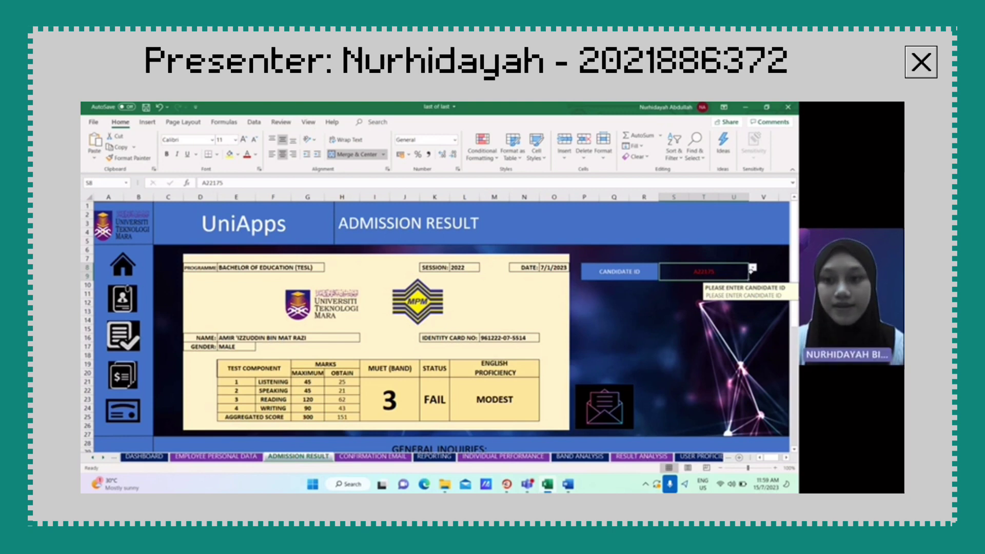
click(752, 268)
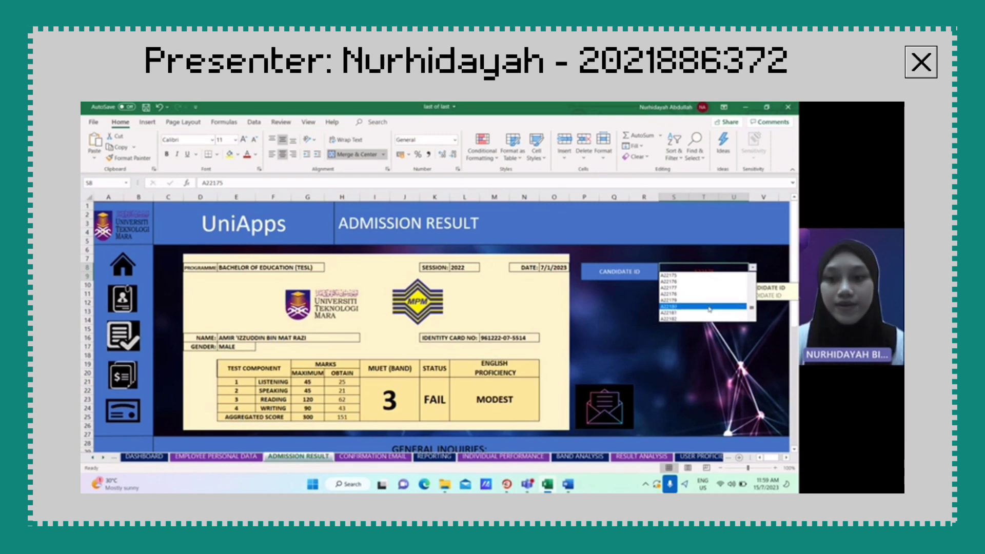
scroll(750, 320, down, 2)
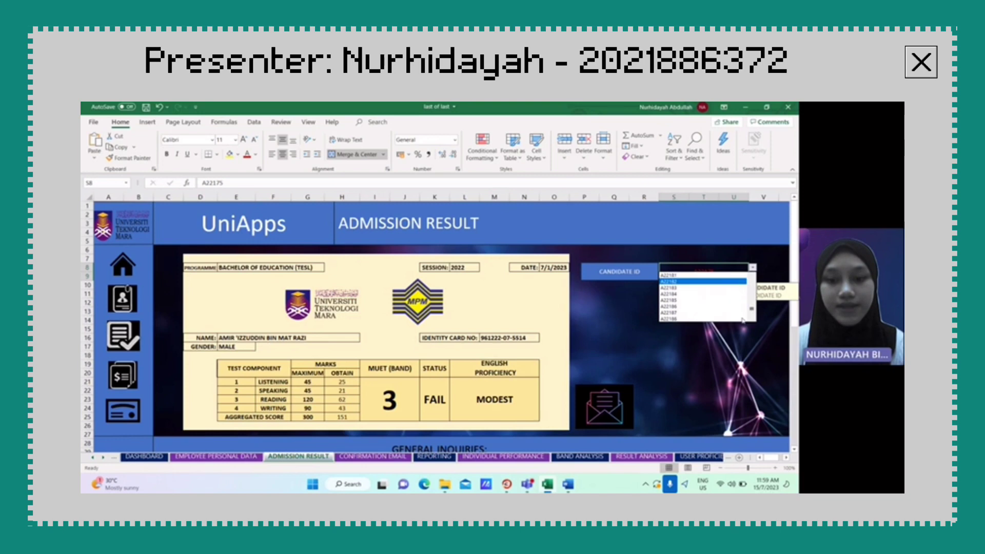
click(710, 307)
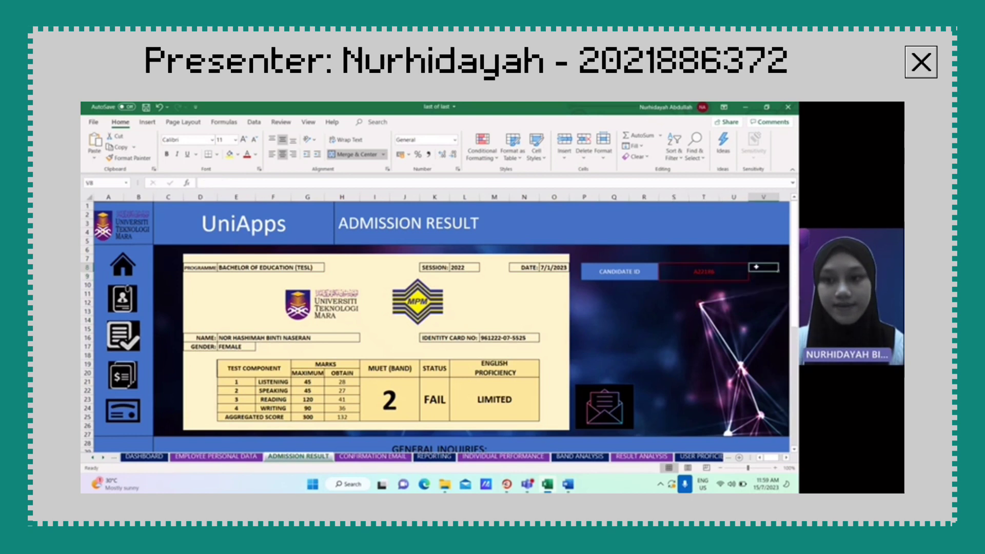
Pick a candidate with a MUET band 4 pass, then jump to CANDIDATE DATA.
click(752, 268)
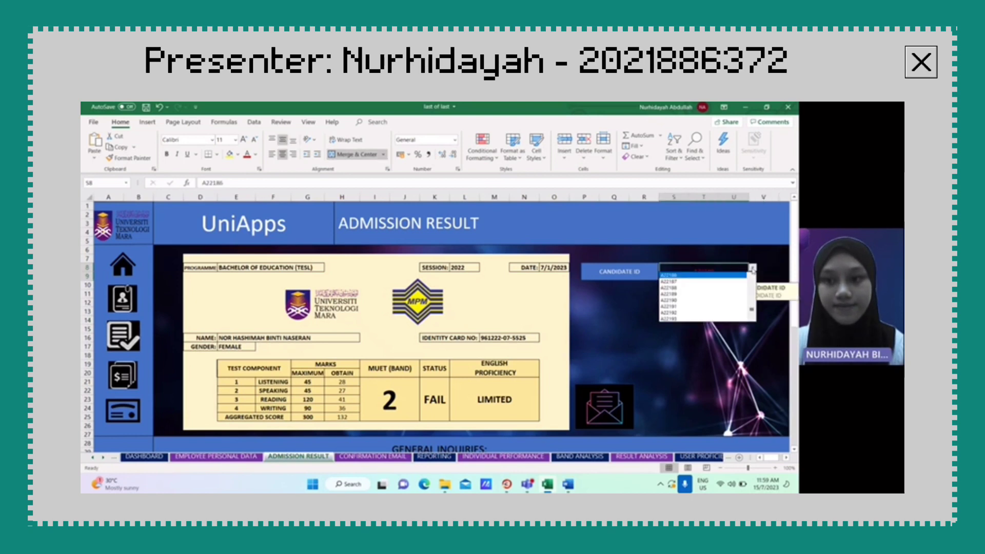
click(711, 312)
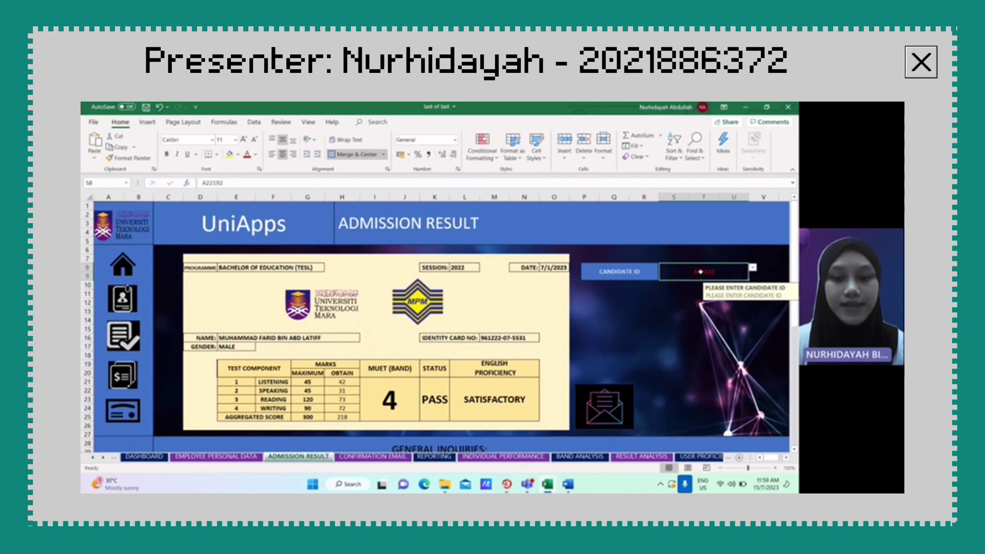
double_click(700, 271)
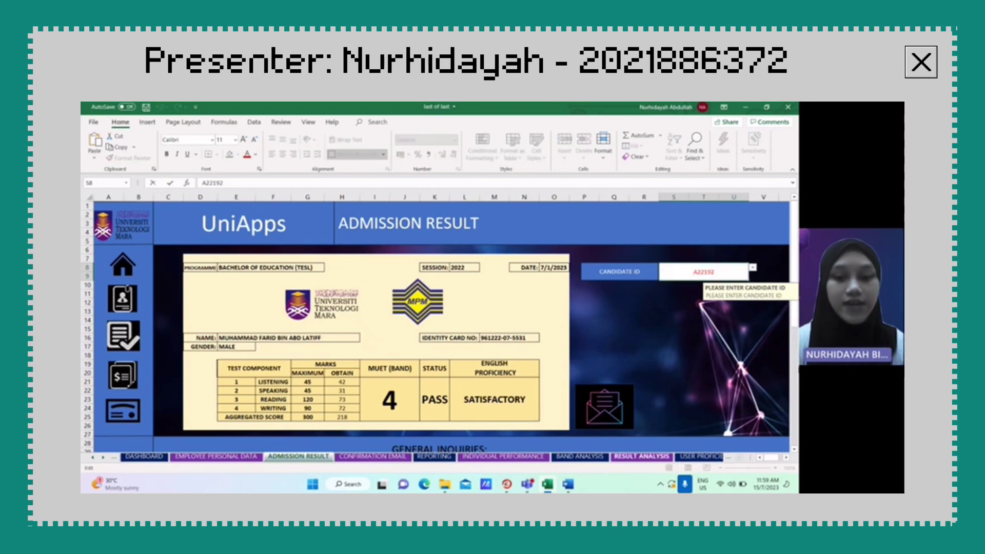
click(125, 386)
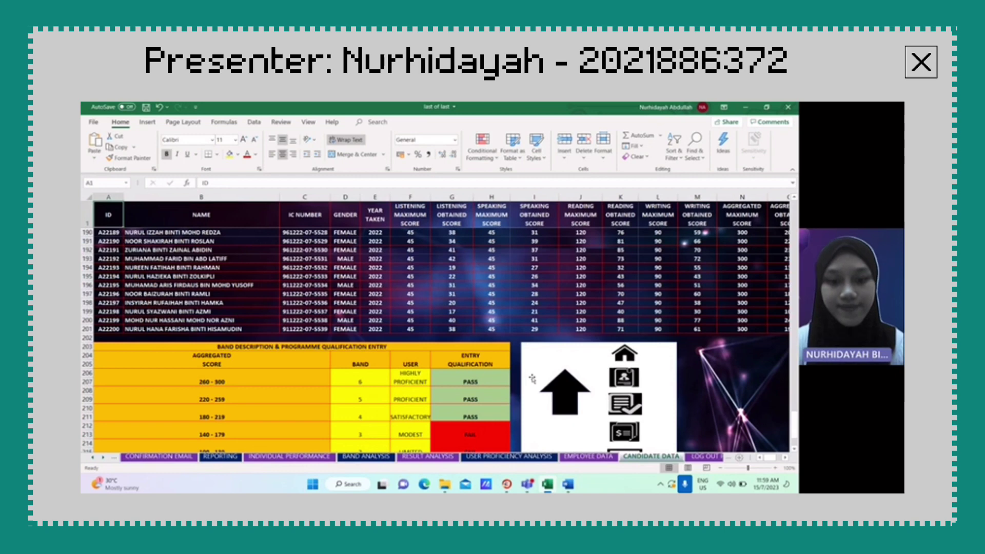
Jump to the top of CANDIDATE DATA and inspect row 21's ID, name, scores and P21 band formula.
scroll(529, 378, down, 1)
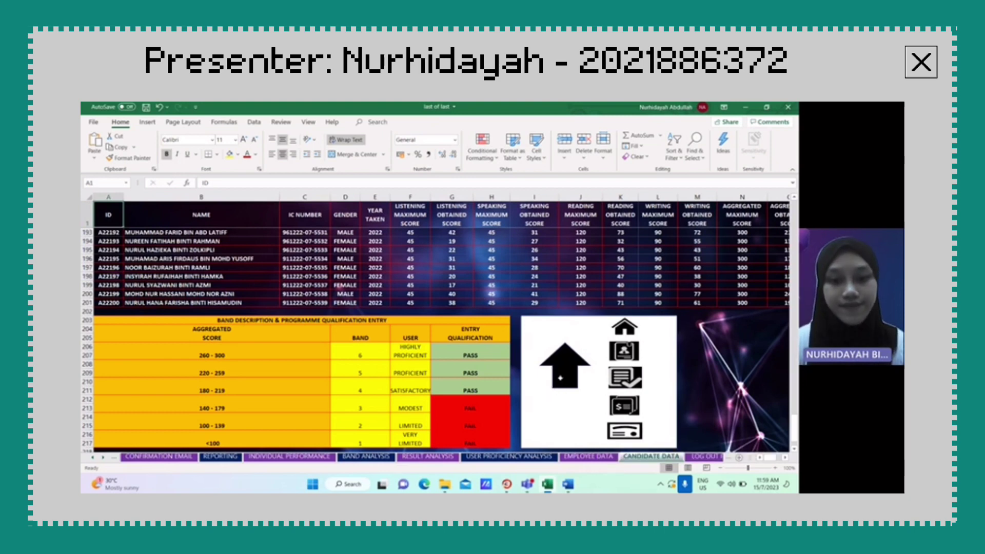
click(560, 378)
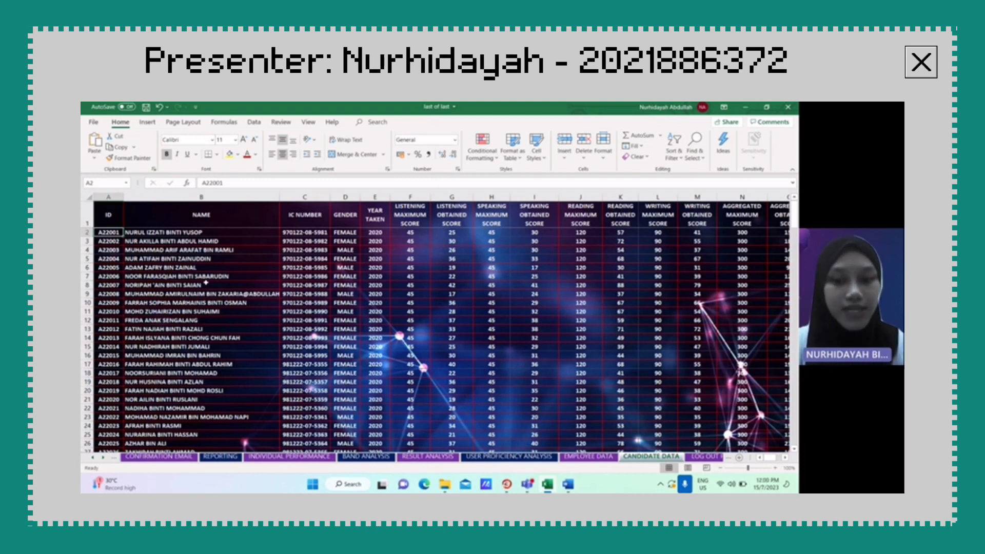
click(197, 290)
click(226, 399)
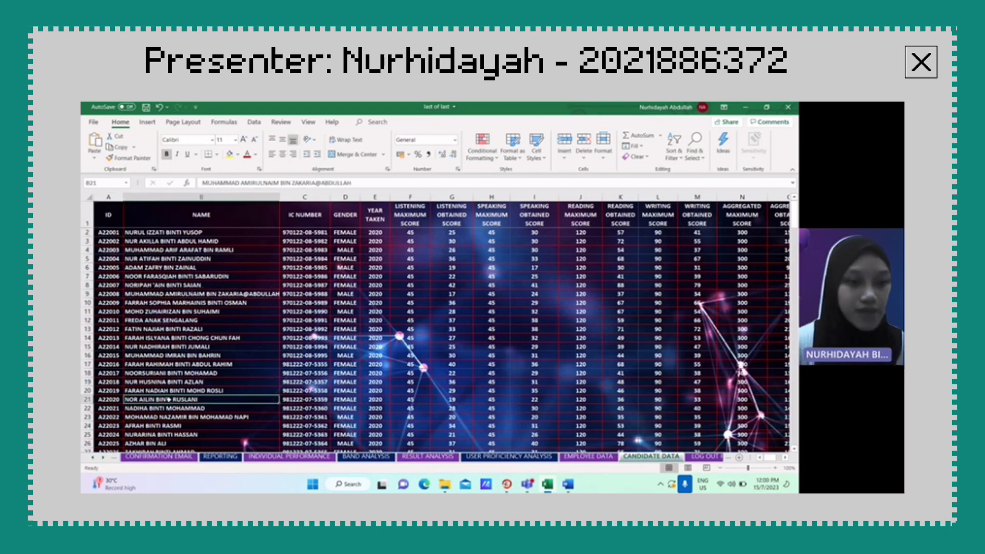
click(104, 399)
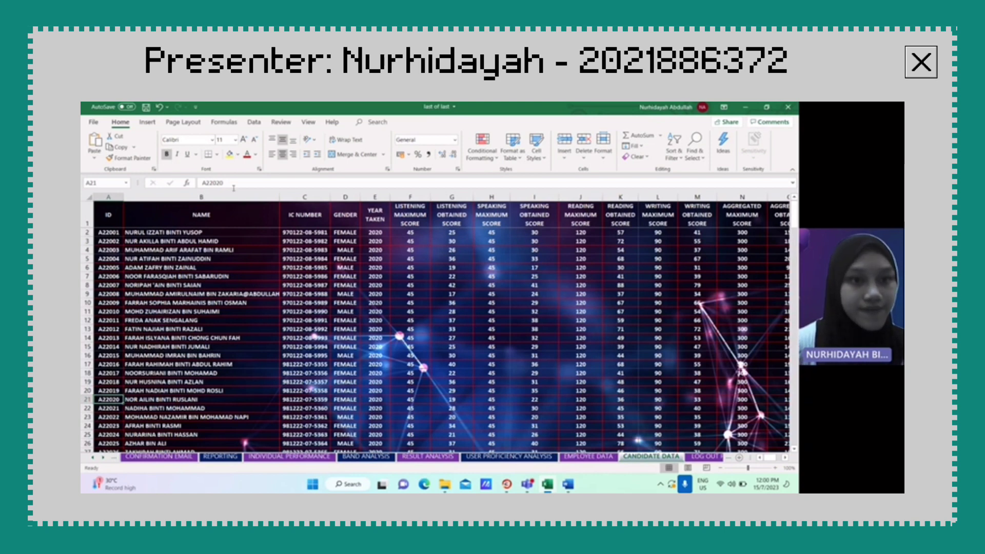
drag(233, 189, 201, 187)
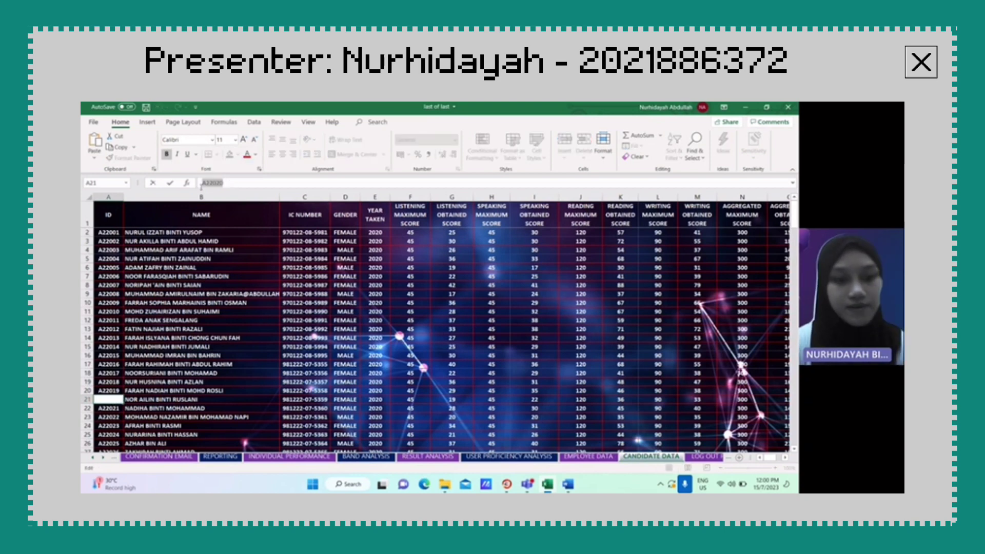
click(160, 400)
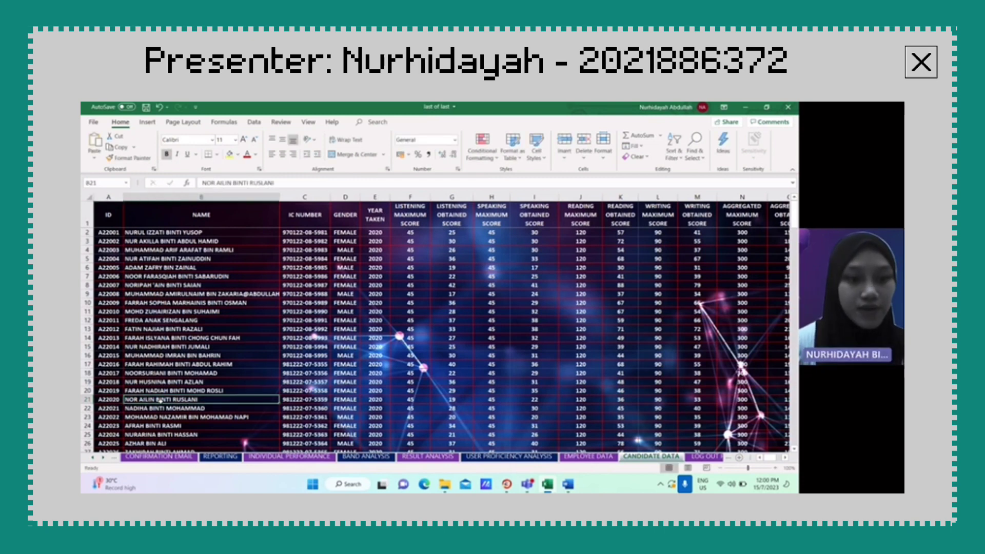
key(Right)
key(Right)
key(Right)
key(Right)
key(Right)
key(Right)
key(Right)
key(Right)
key(Right)
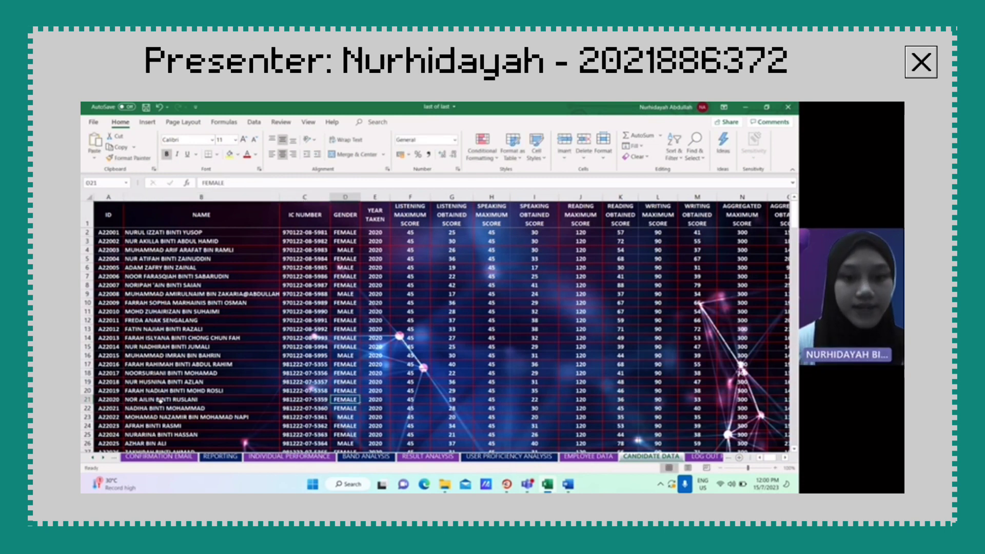
key(Right)
key(Right)
key(Right)
key(Right)
key(Right)
key(Right)
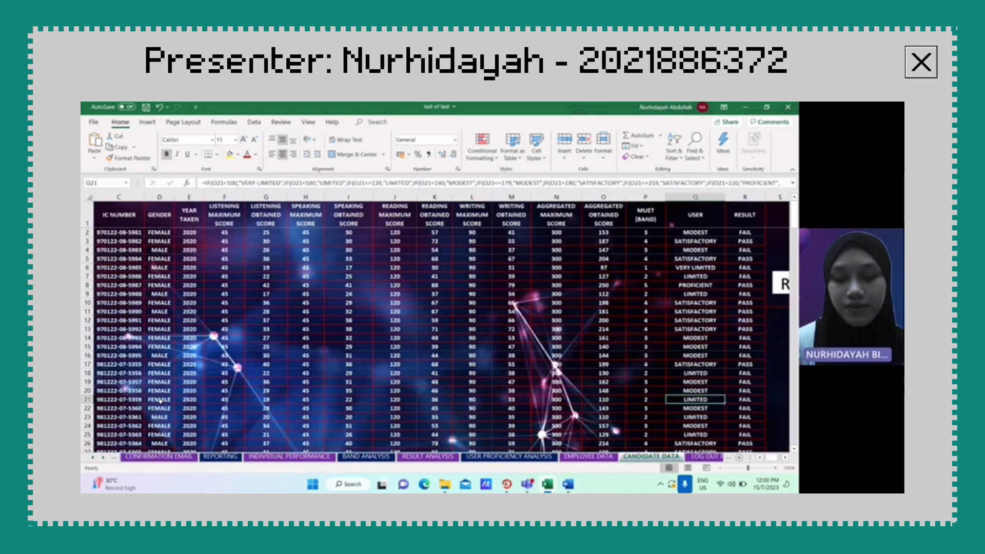
key(Left)
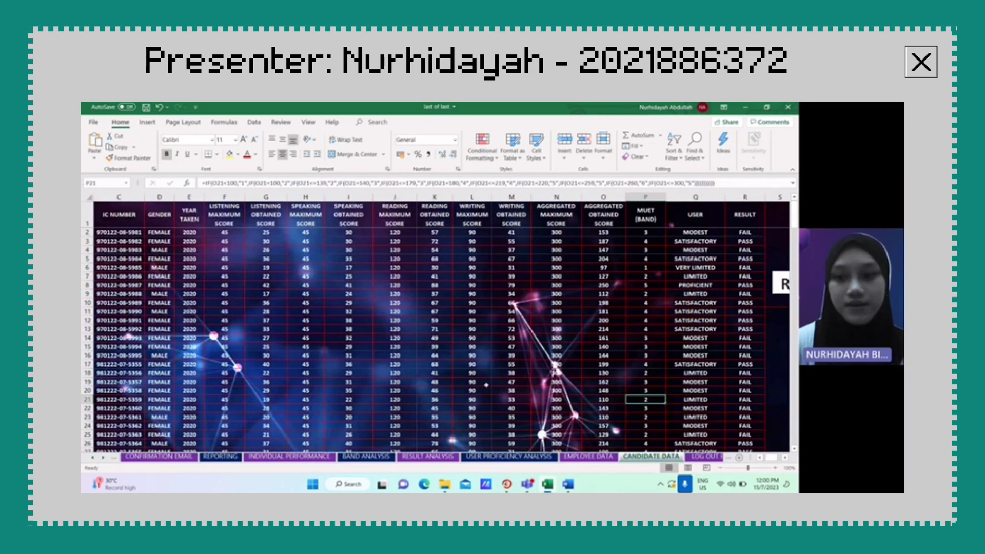
Return through the DASHBOARD to ADMISSION RESULT, showing band 4, 218/300, PASS, SATISFACTORY.
click(784, 284)
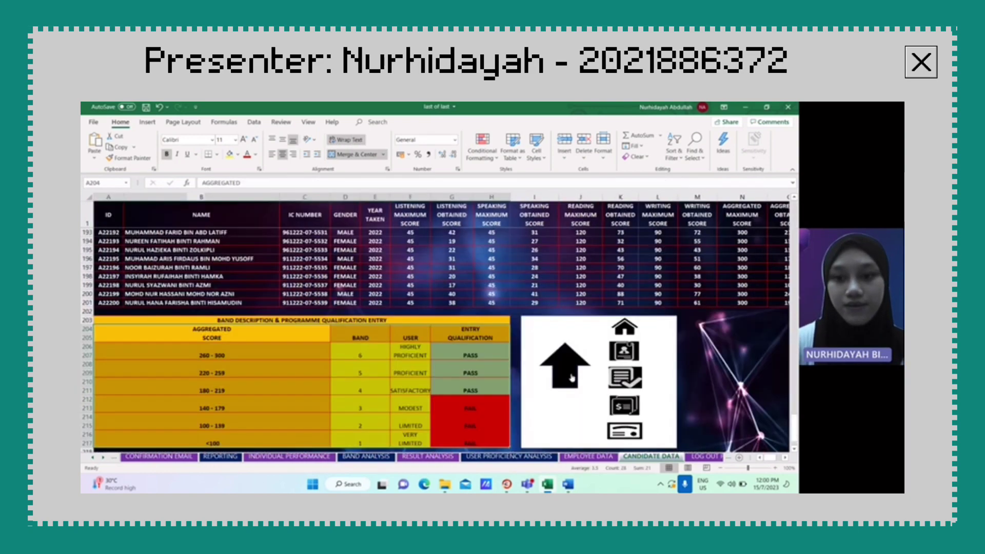
click(629, 327)
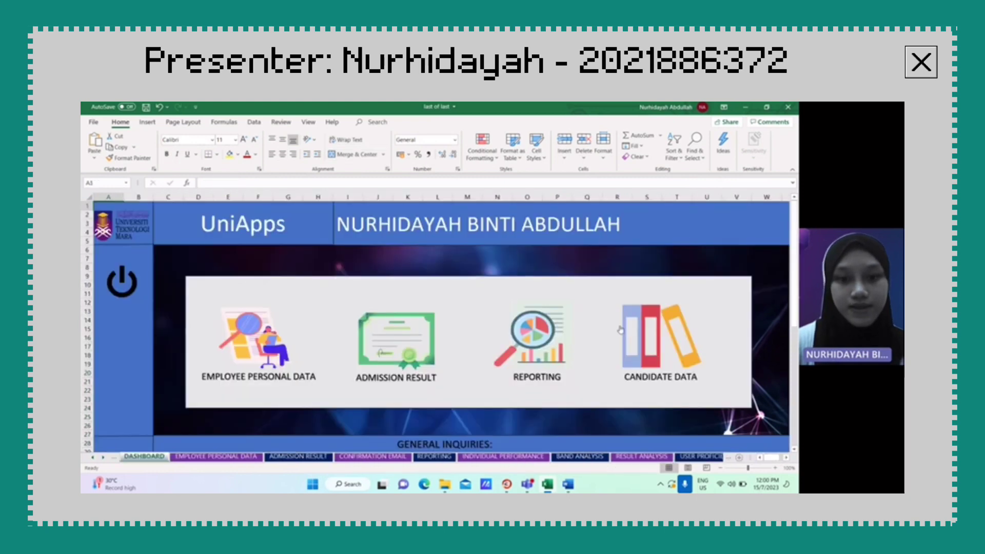
click(420, 365)
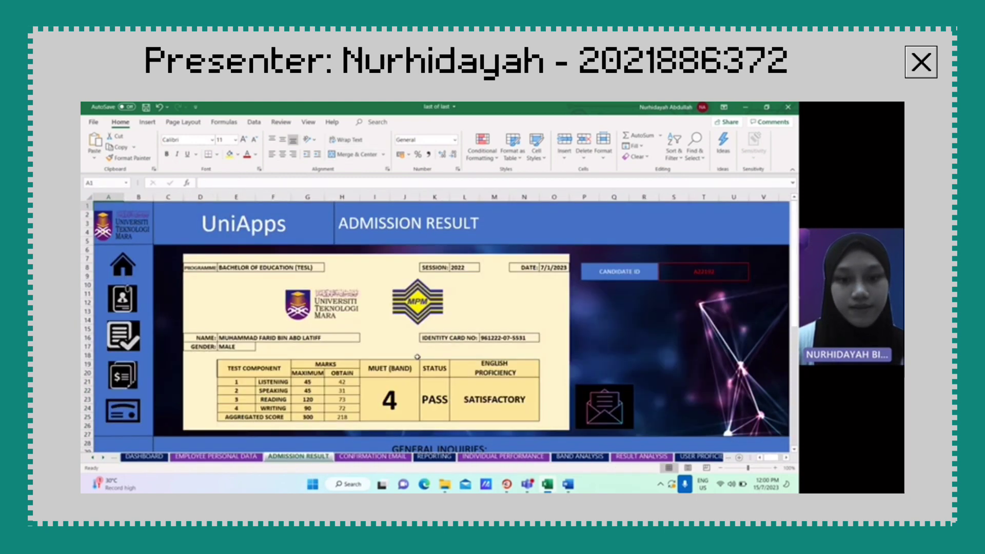
Enter a valid candidate ID to show a band 2, 110/300, FAIL, LIMITED result.
click(704, 272)
double_click(718, 272)
double_click(731, 272)
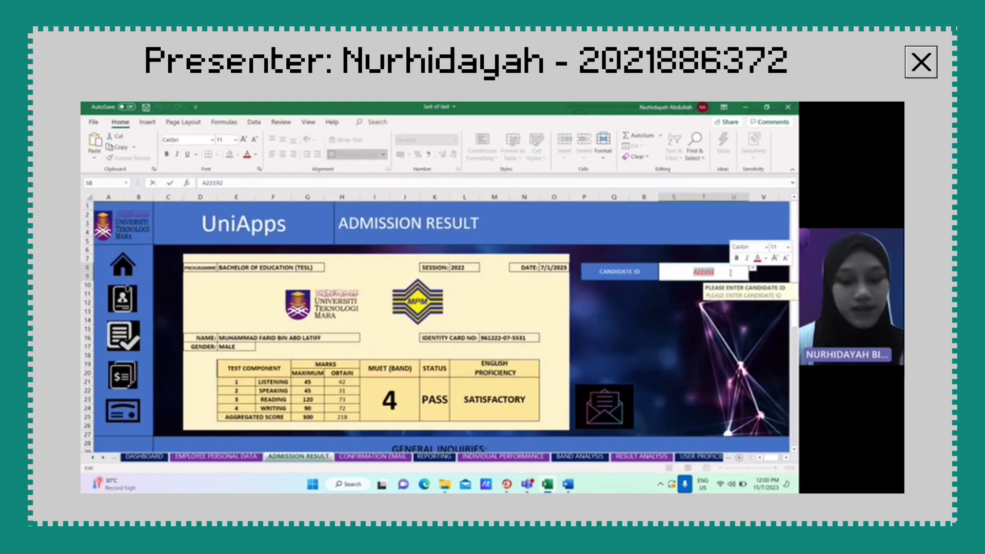
text(A22020)
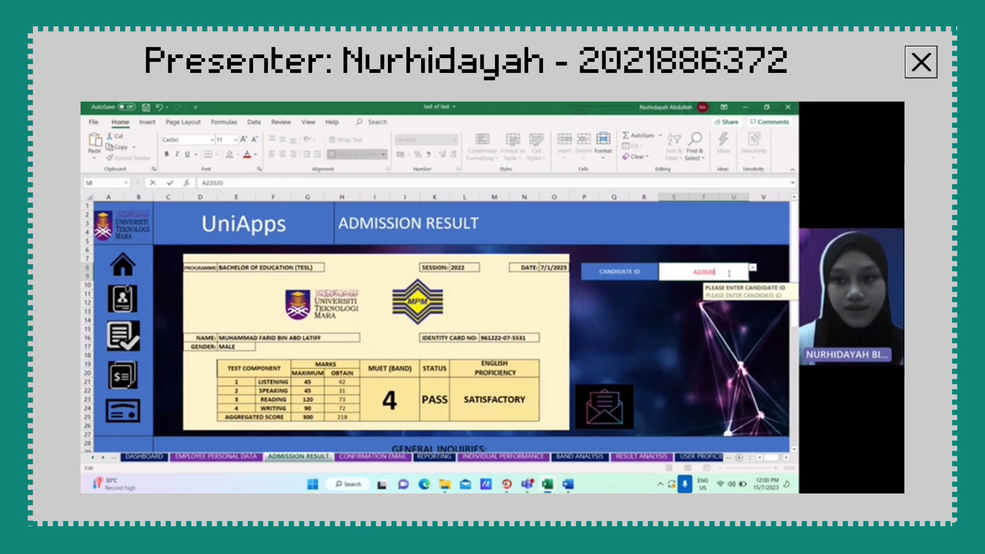
key(Return)
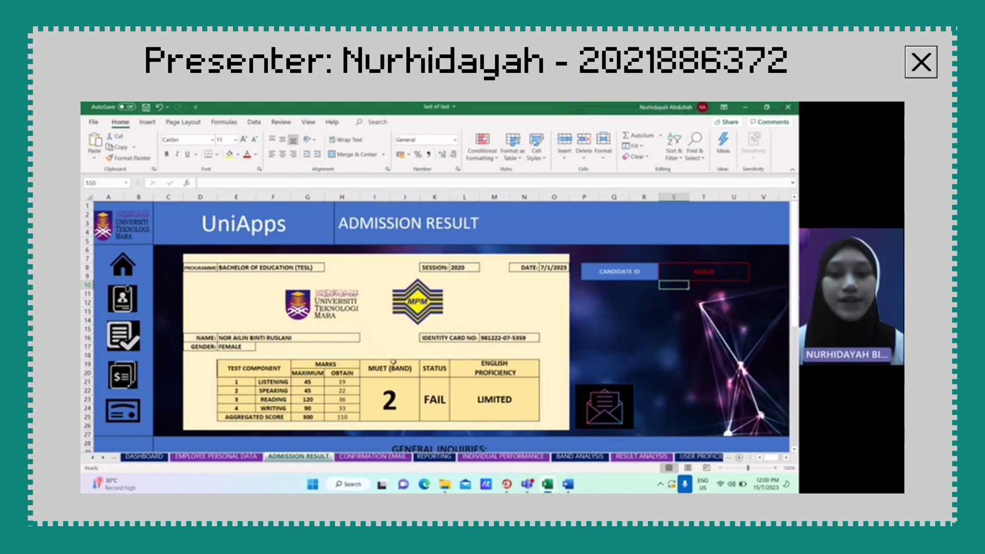
Enter the unknown candidate ID 'ABBHDHJJ' to raise the NOT AVAILABLE warning.
double_click(677, 276)
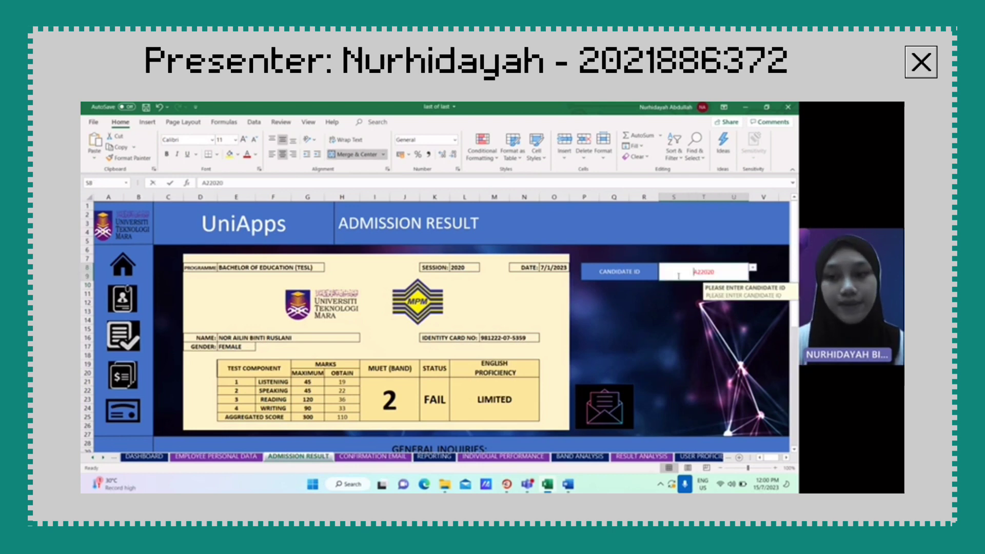
double_click(732, 271)
text(ABBHDHJJ)
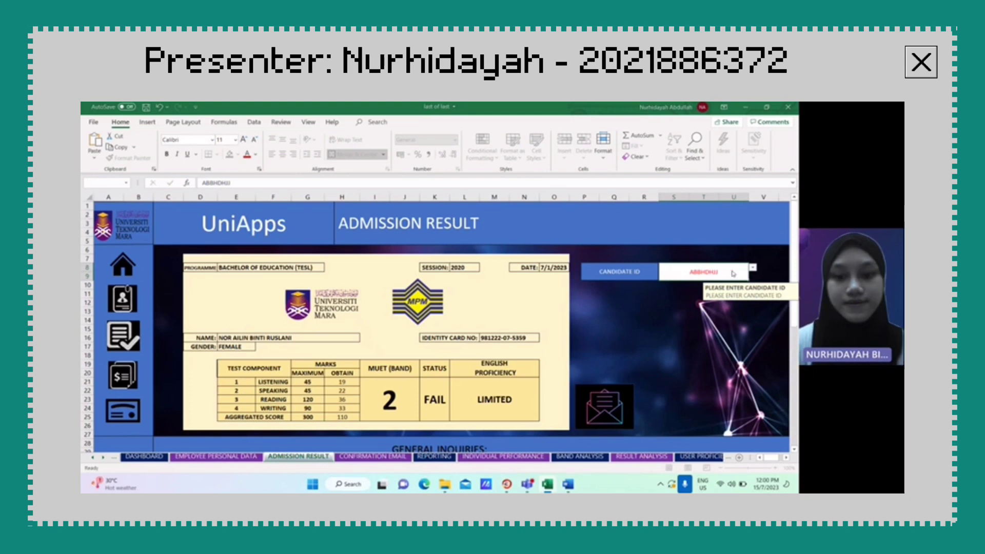
key(Return)
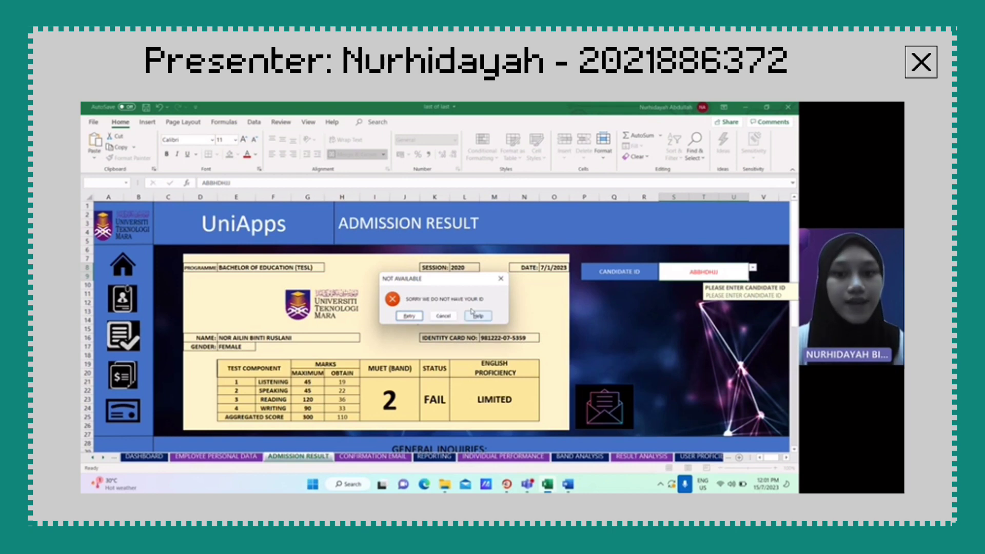
Retry past the NOT AVAILABLE warning and follow the envelope link to the Confirmation Email sheet.
click(504, 284)
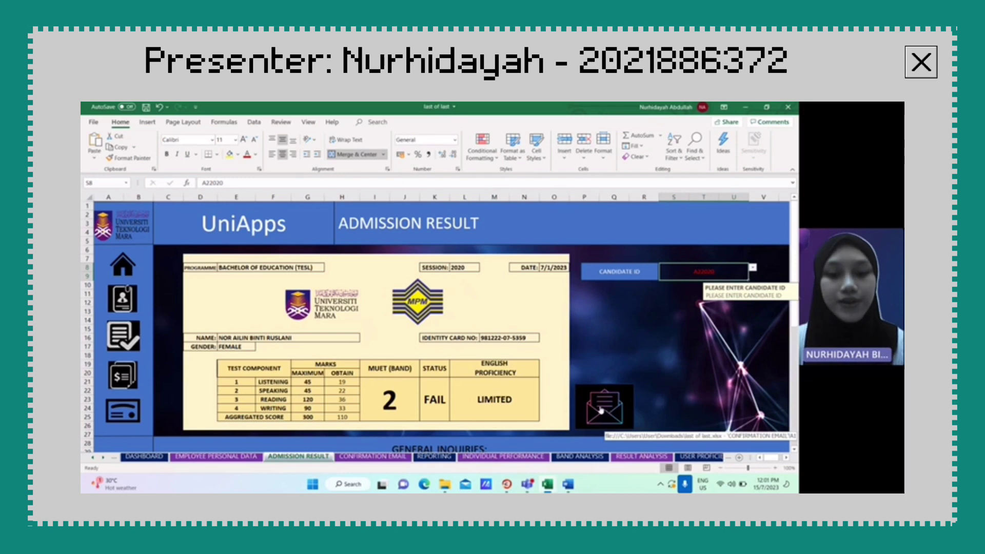
click(601, 411)
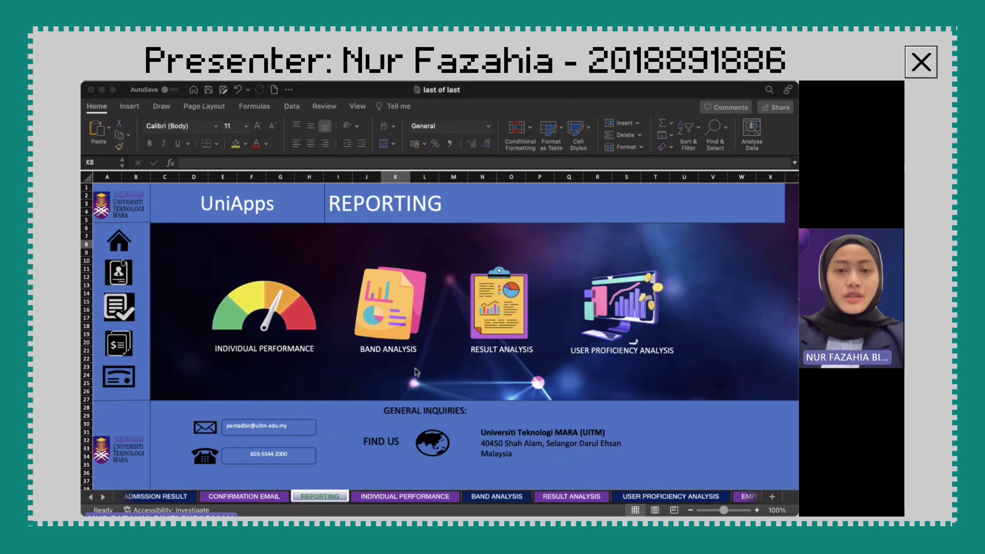
click(448, 382)
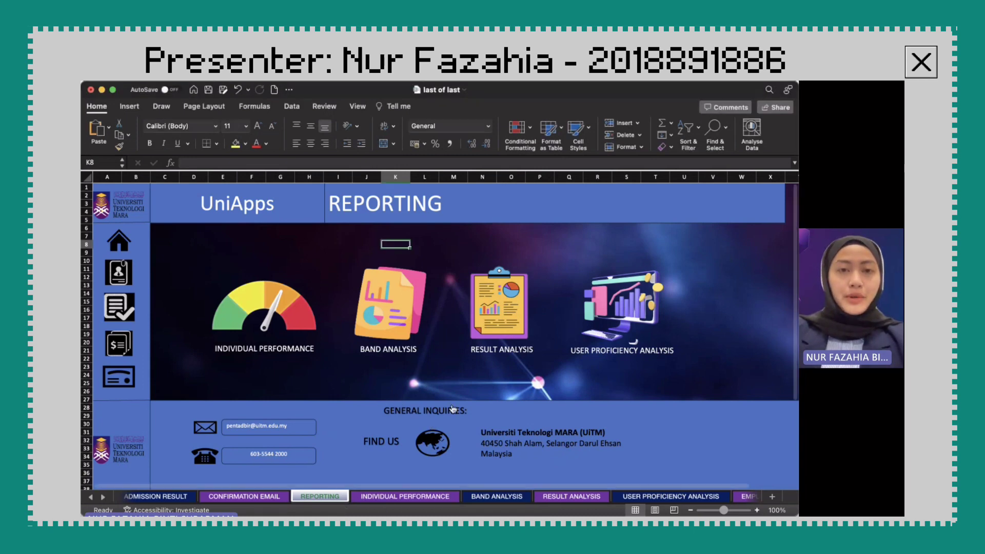
click(482, 80)
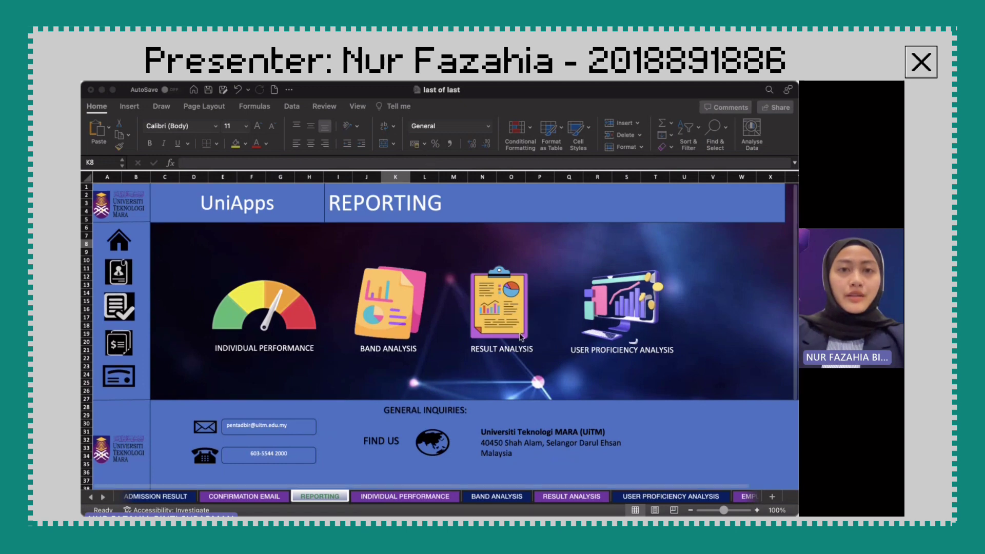
scroll(521, 337, down, 1)
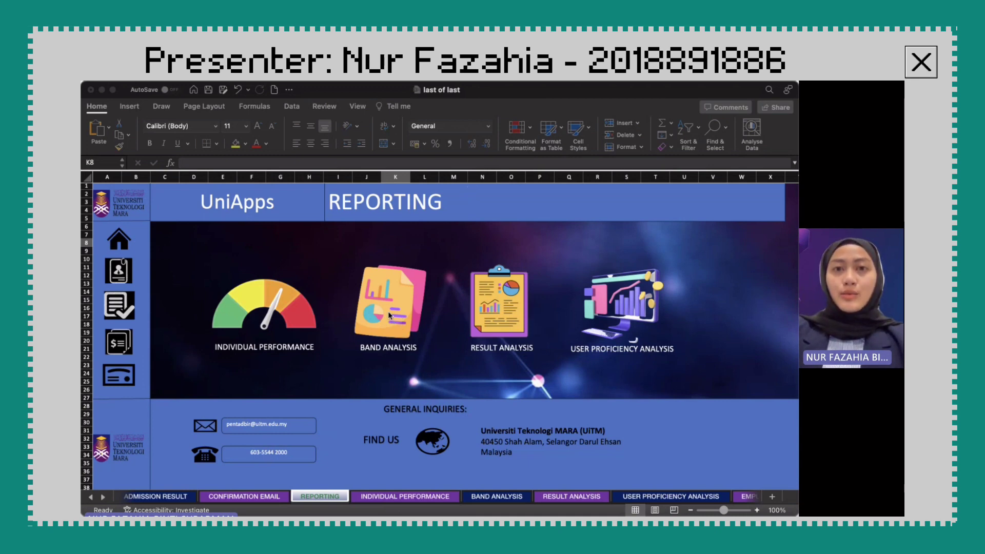
click(425, 319)
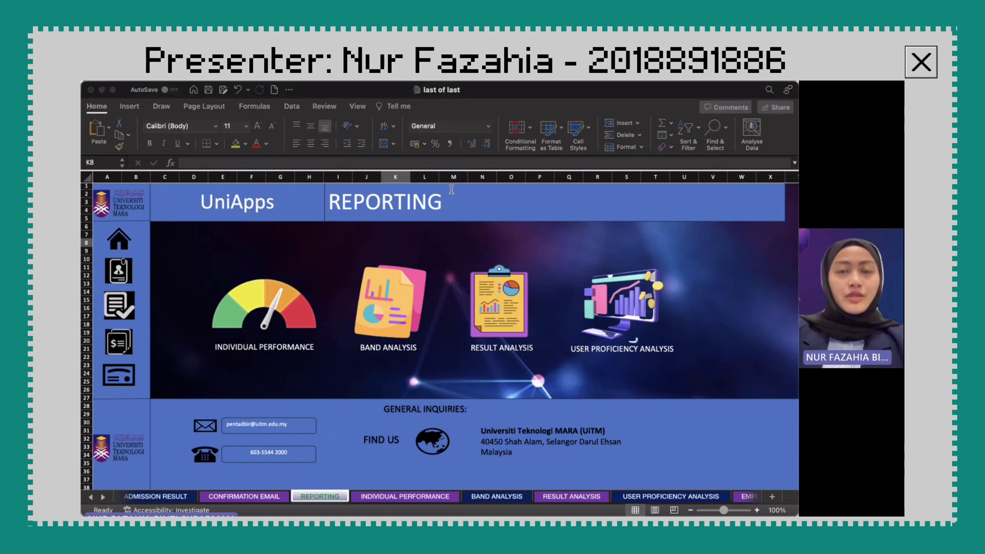
Open the Individual Performance report and inspect the student ID cell and maximum marks.
click(284, 302)
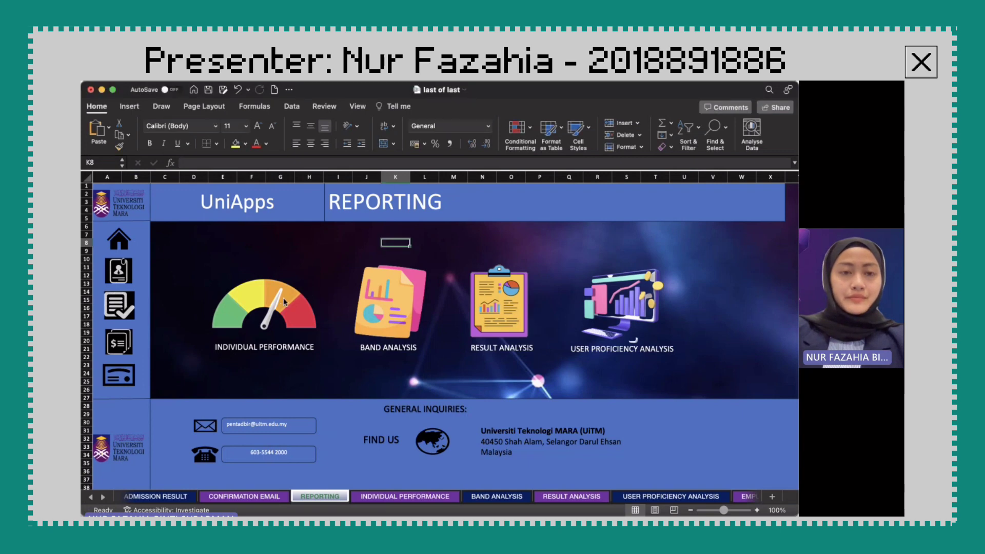
click(303, 298)
click(303, 298)
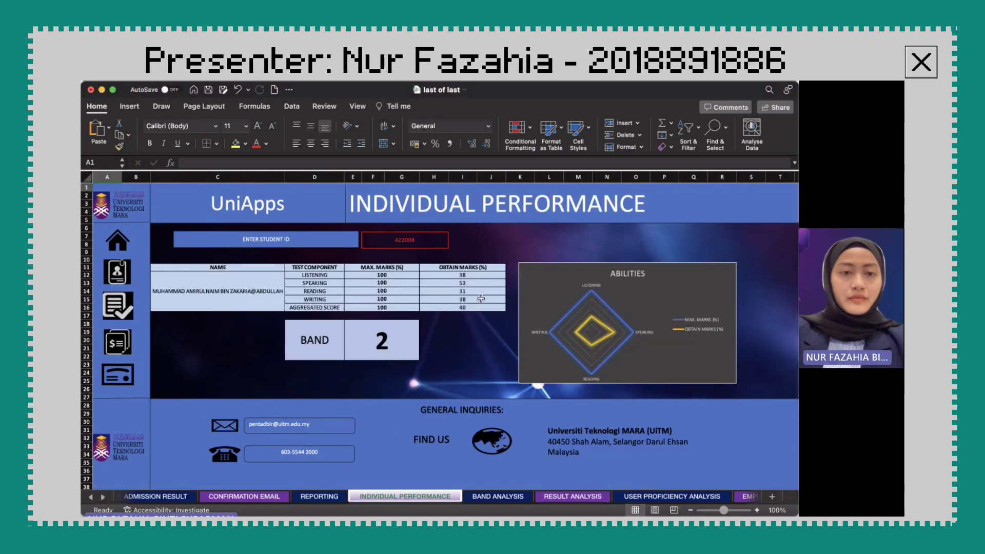
click(310, 239)
click(413, 241)
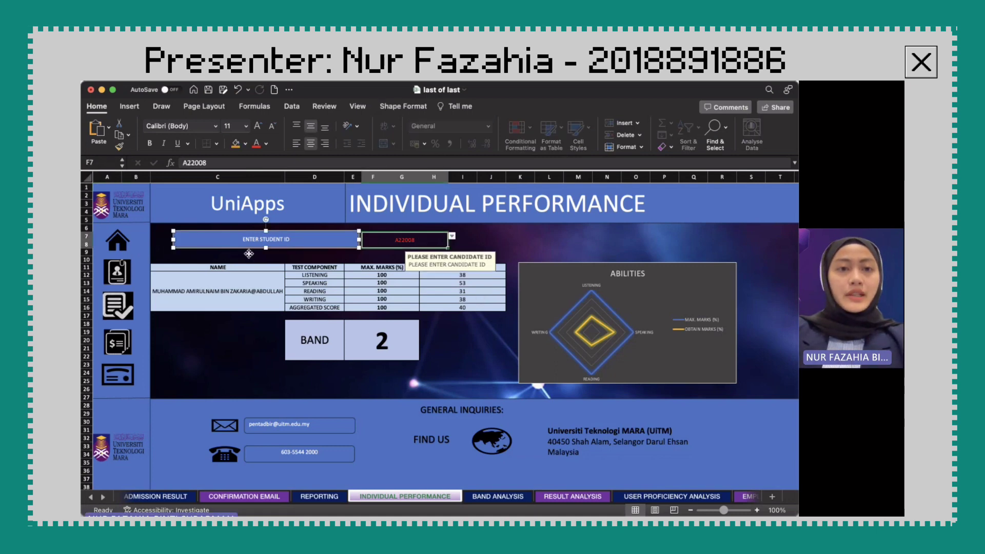
click(393, 282)
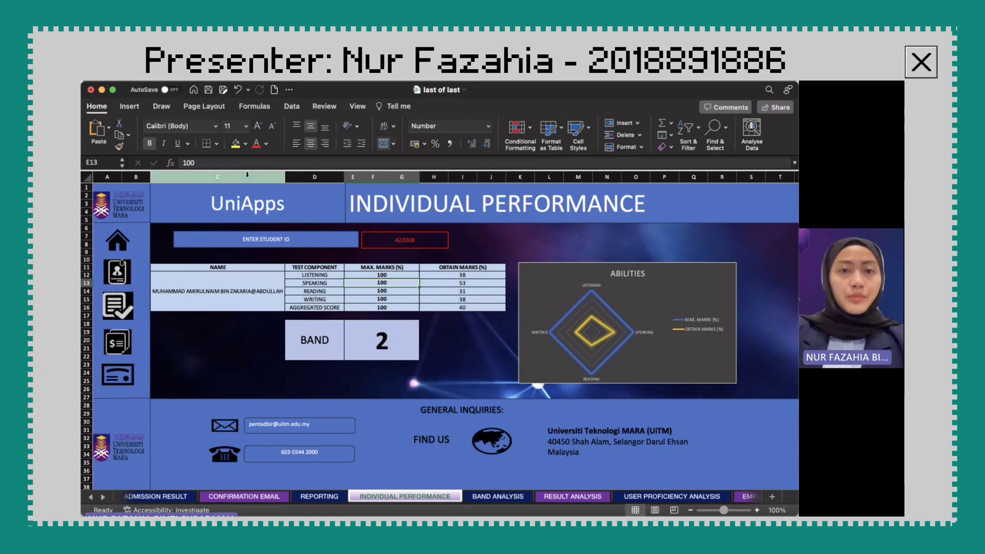
click(380, 238)
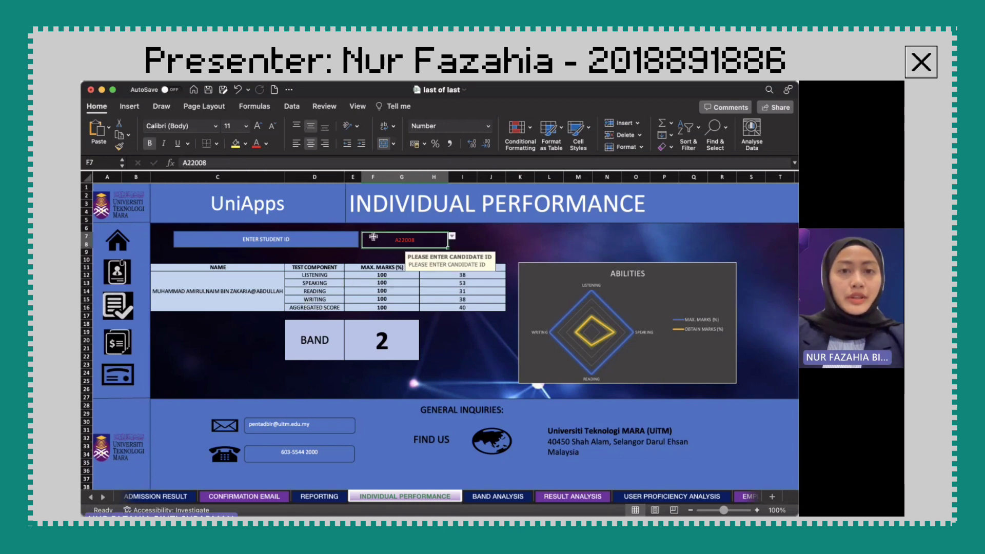
Change the student ID's last digit to 3 to load the next candidate, now band 4.
click(232, 164)
key(BackSpace)
text(3)
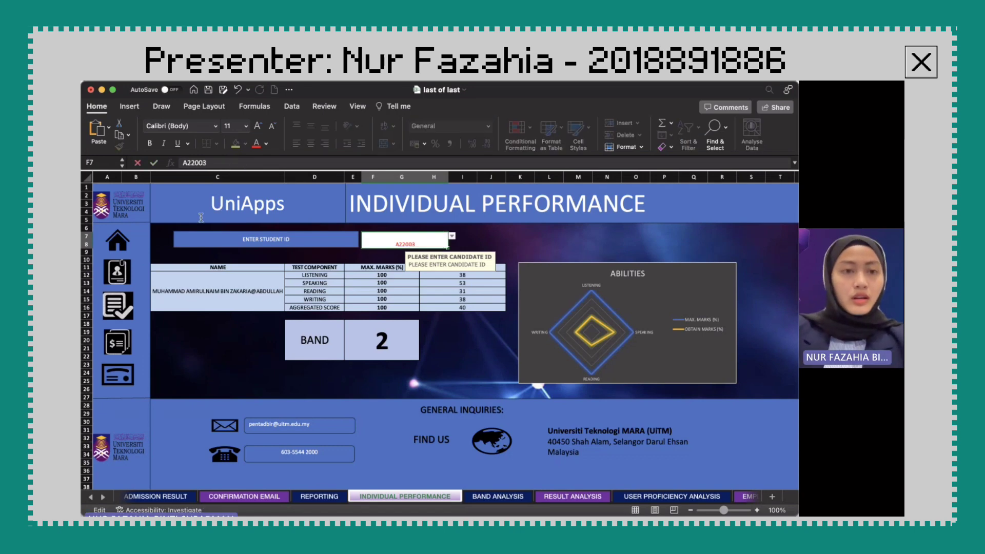
key(Return)
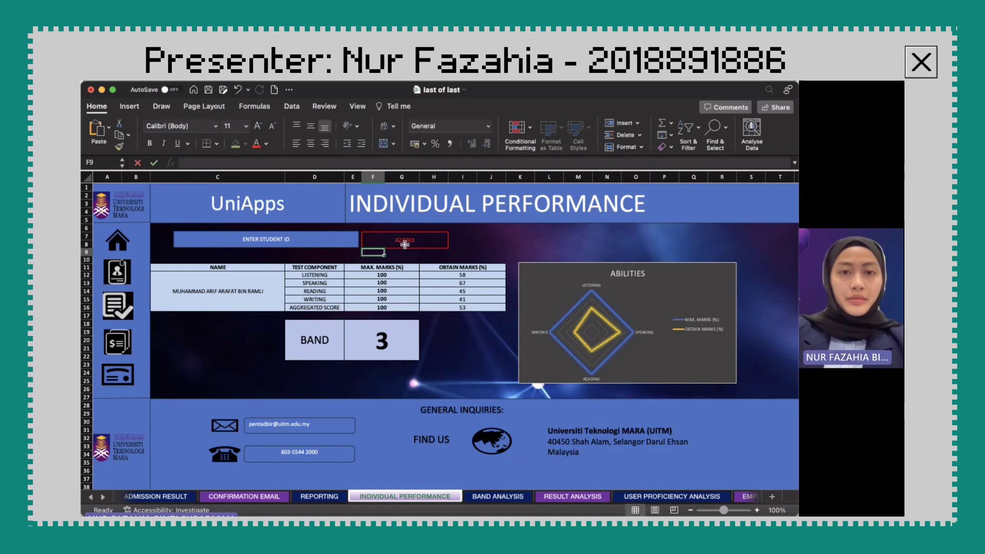
key(Up)
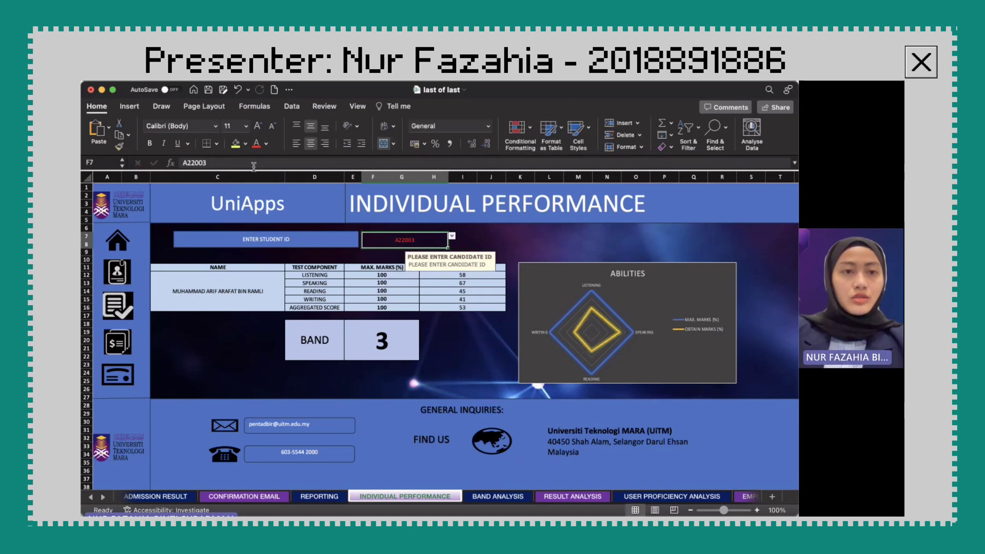
click(261, 162)
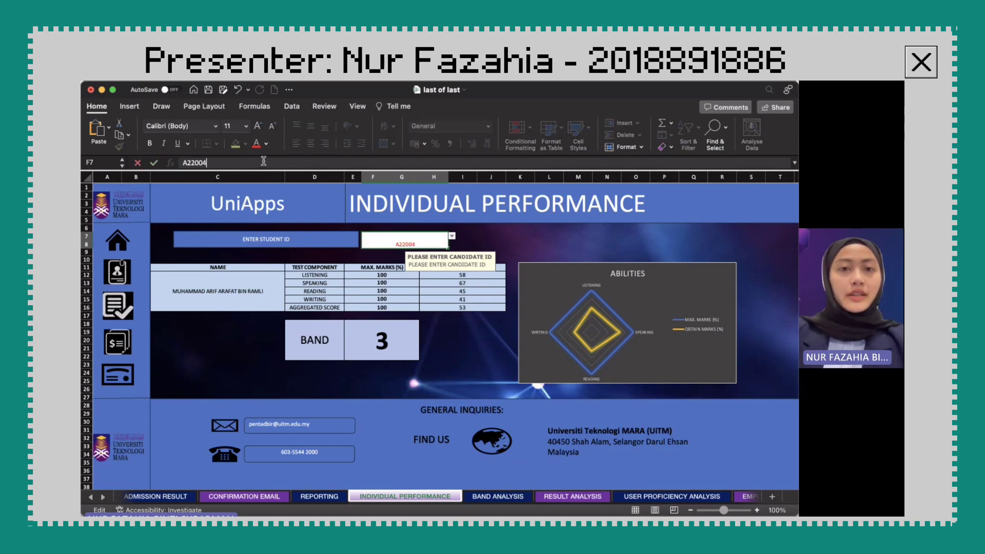
key(Return)
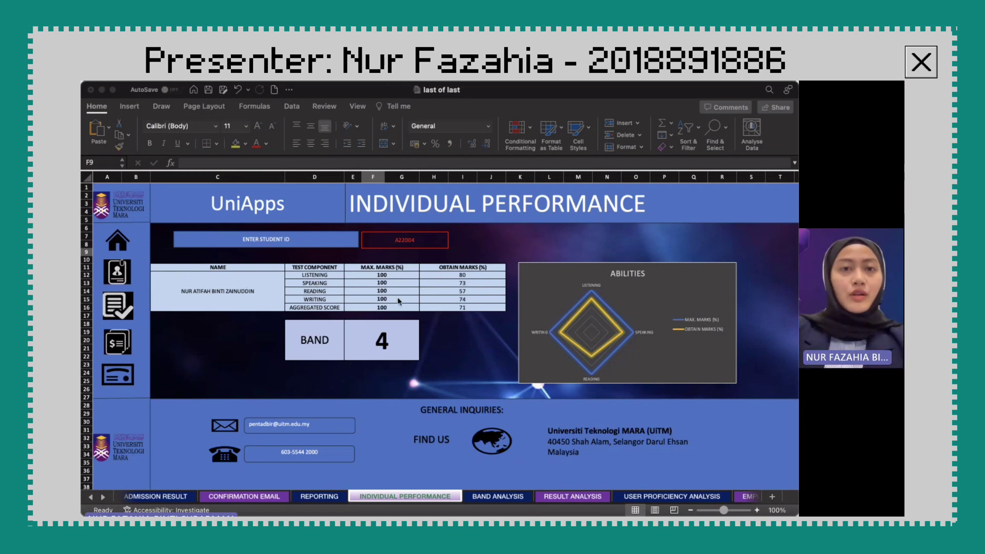
click(314, 289)
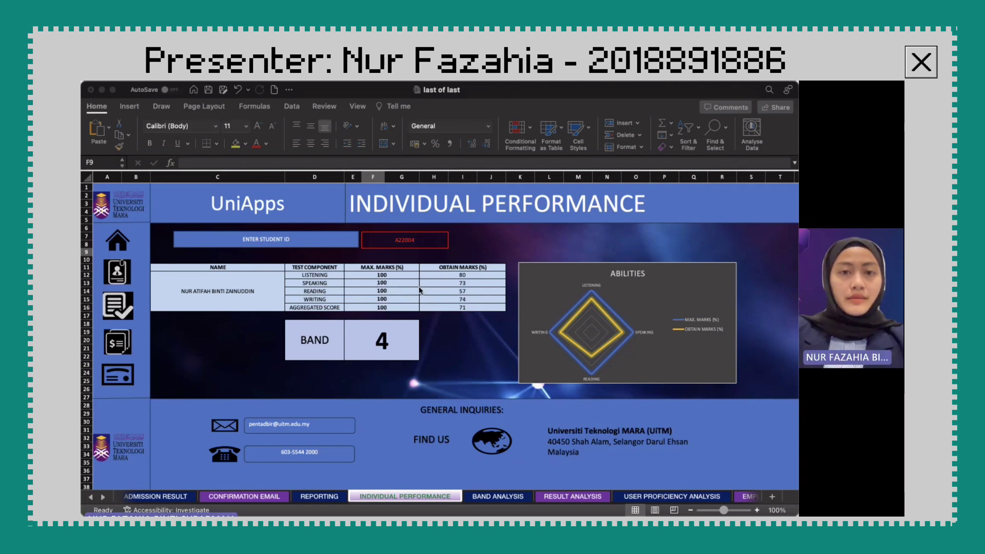
click(445, 291)
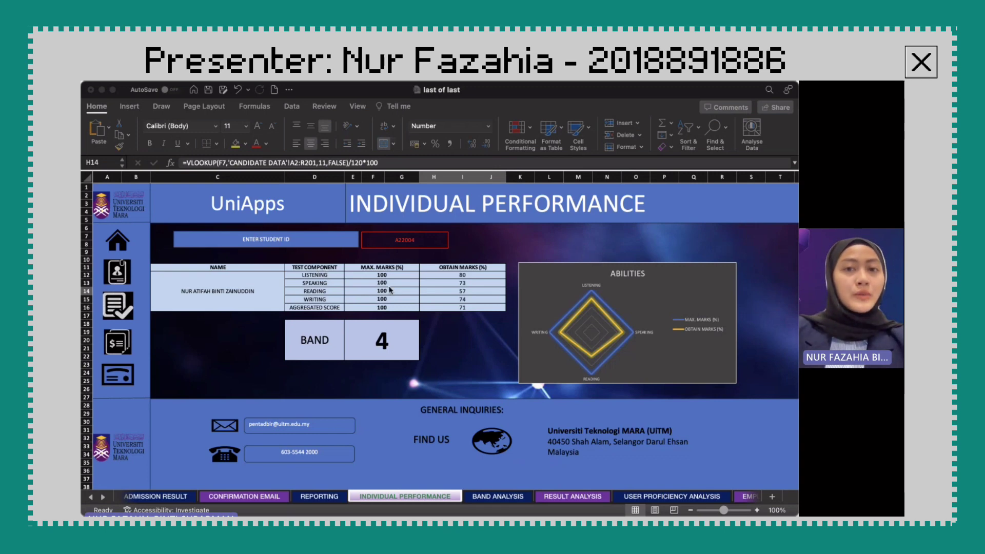
click(462, 300)
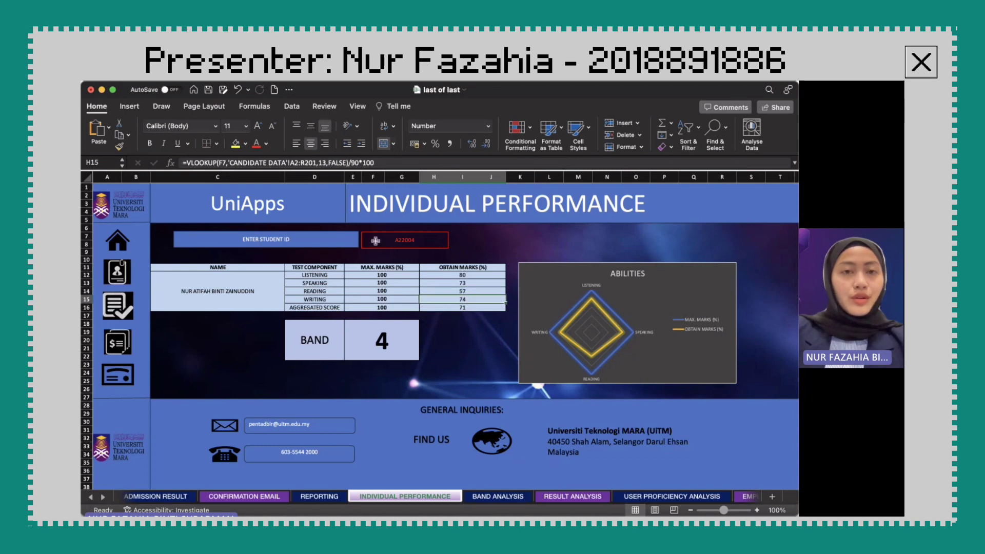
click(464, 284)
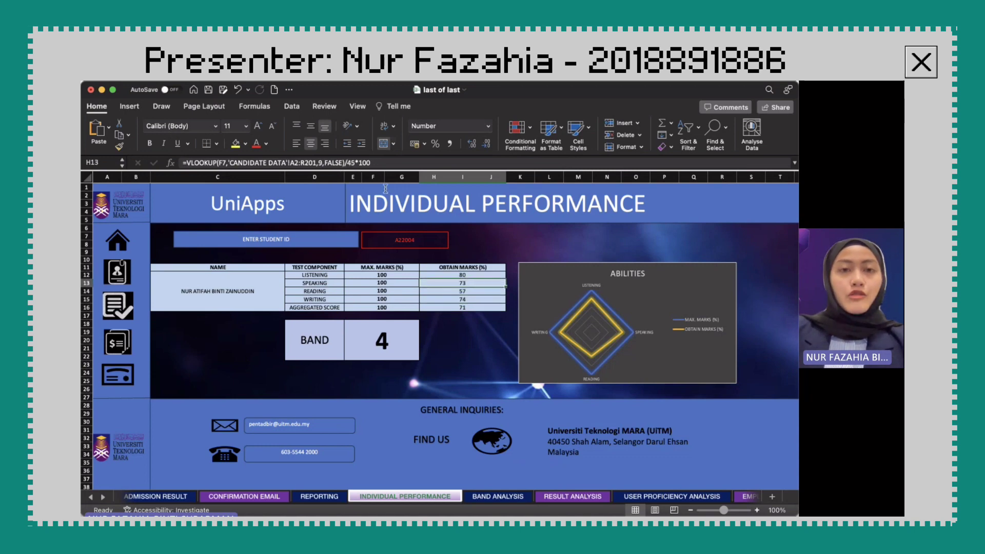
click(464, 274)
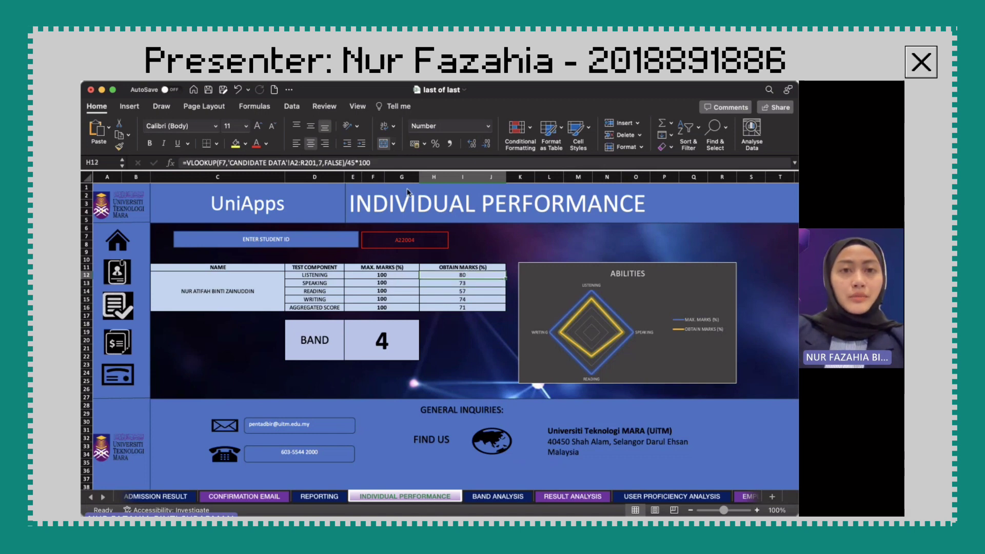
key(Down)
key(Down)
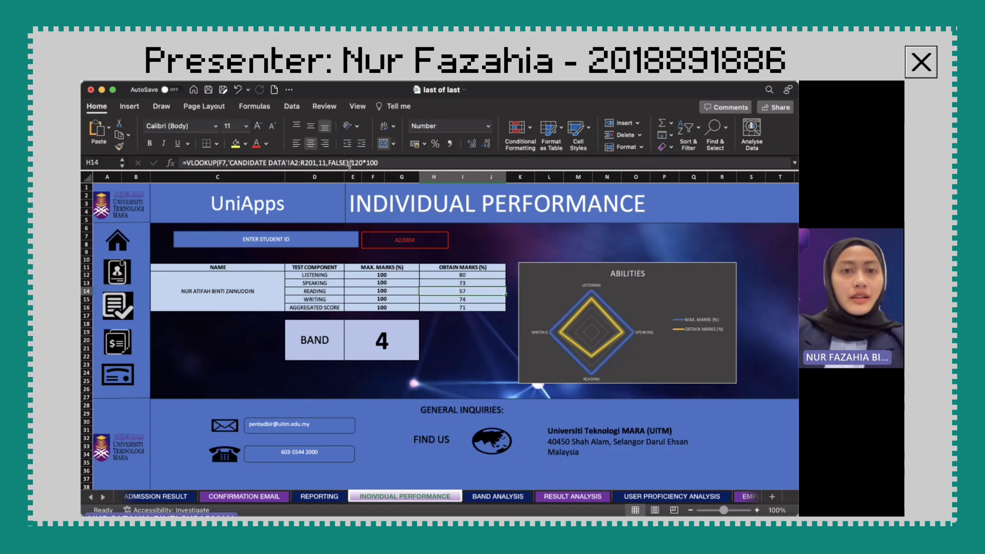
click(470, 302)
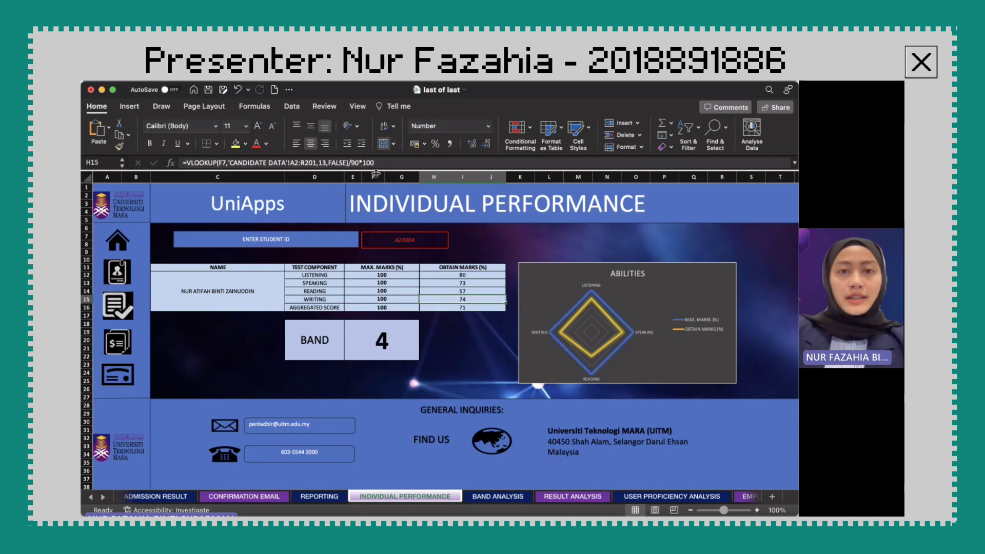
click(469, 308)
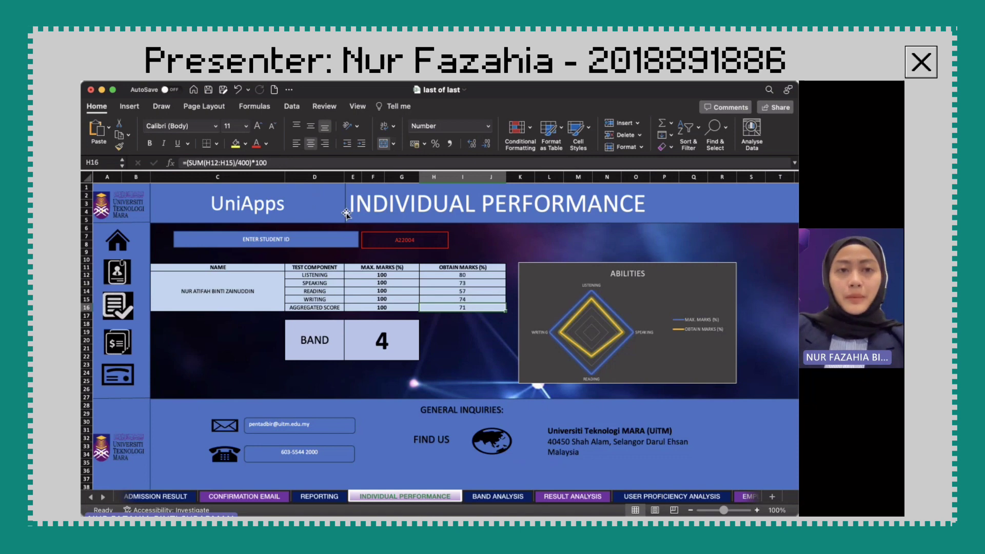
click(462, 298)
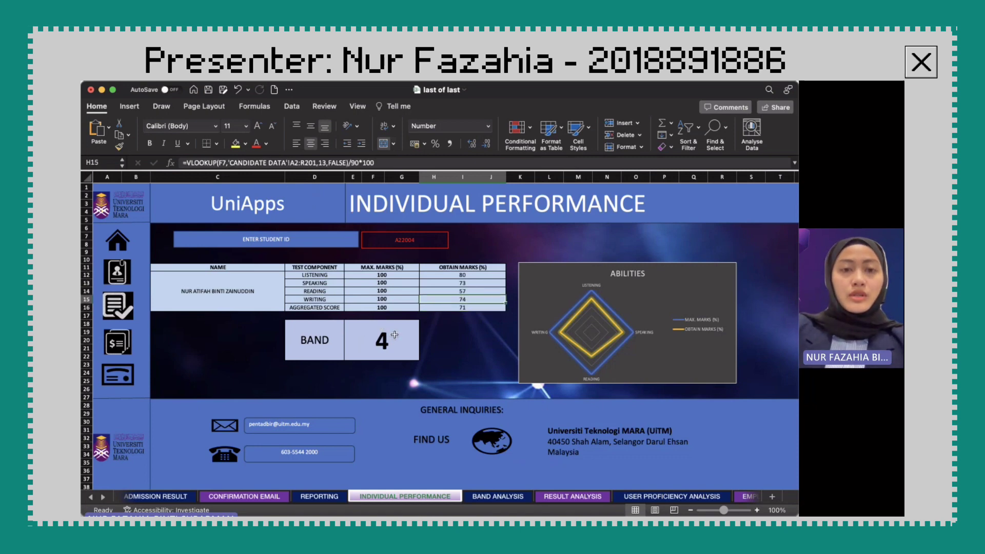
click(393, 335)
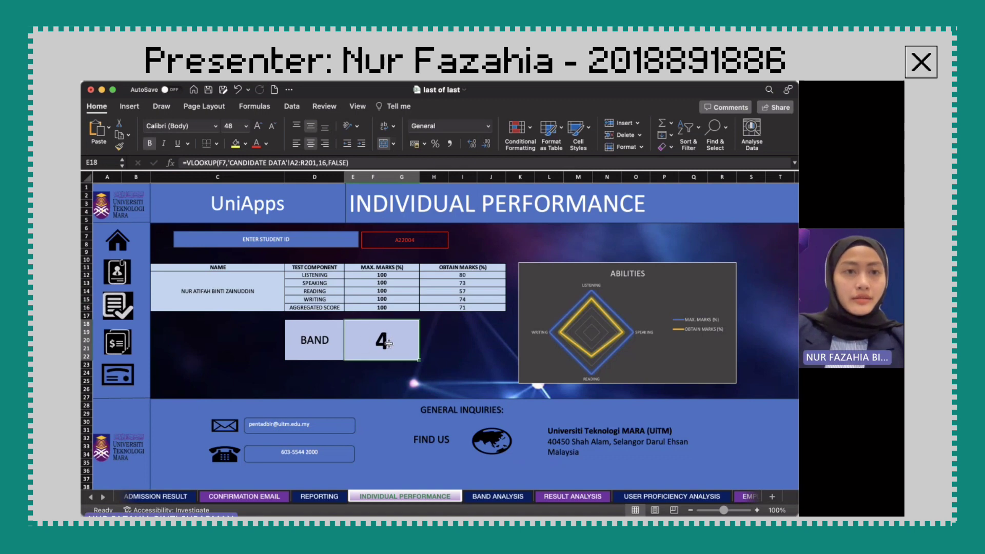
Enter a mistyped candidate ID in F7, which the validation rejects.
click(408, 242)
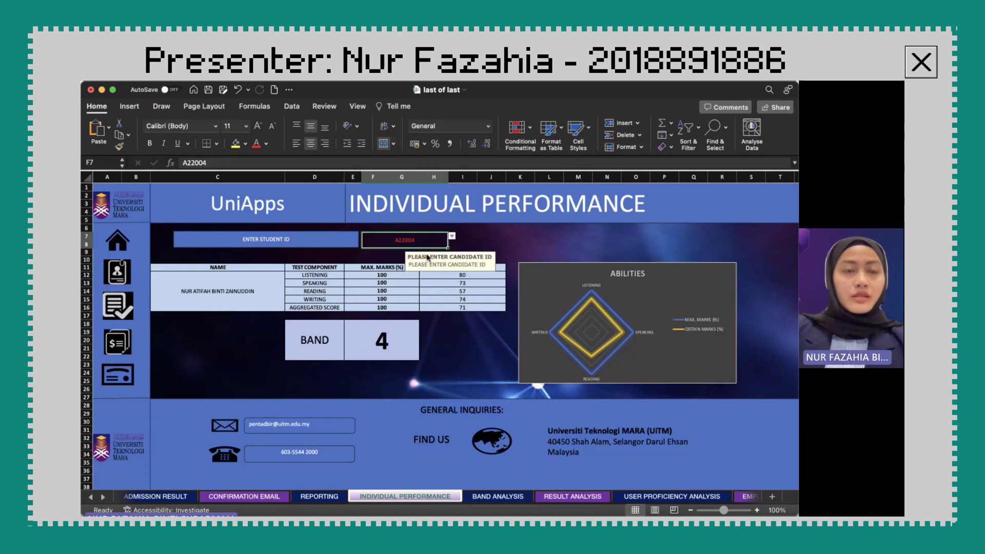
click(245, 163)
key(BackSpace)
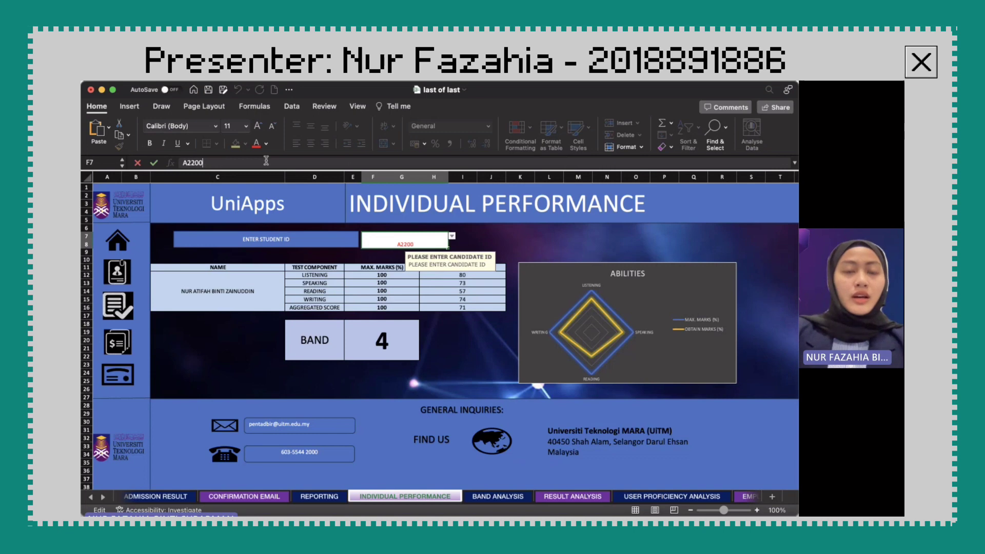
text(083)
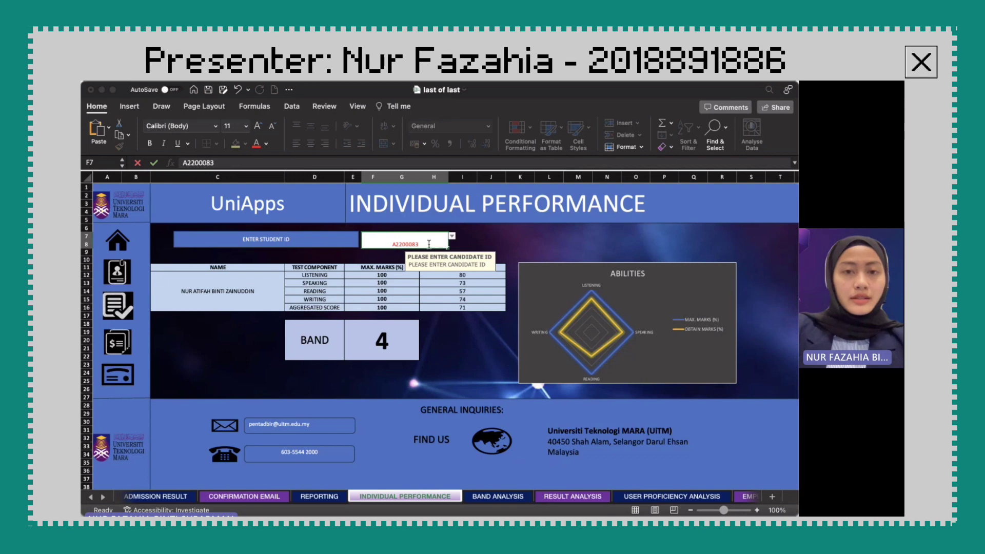
key(BackSpace)
key(BackSpace)
key(BackSpace)
text(4)
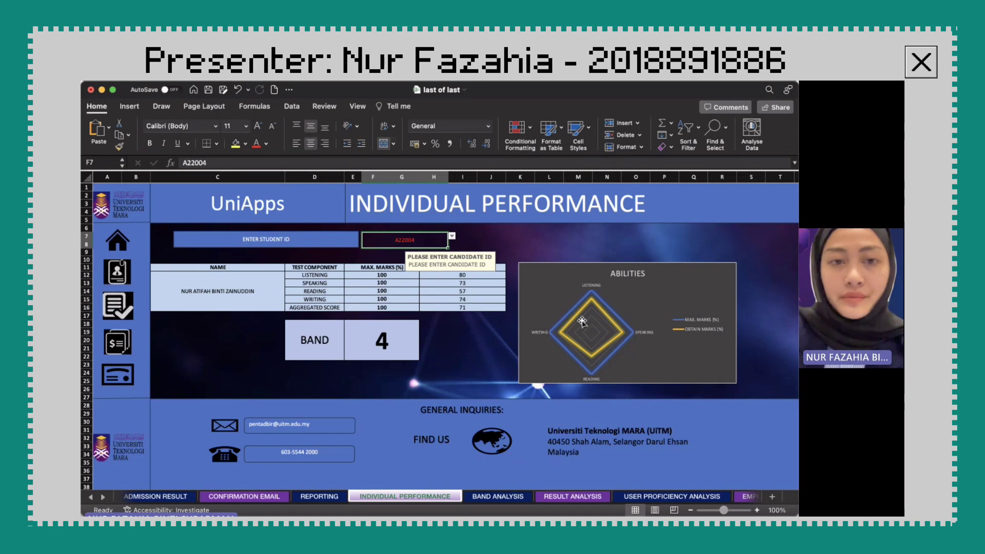
Change the ID's last digit to 8 to load a band 2 candidate with aggregate 40.
click(272, 163)
key(BackSpace)
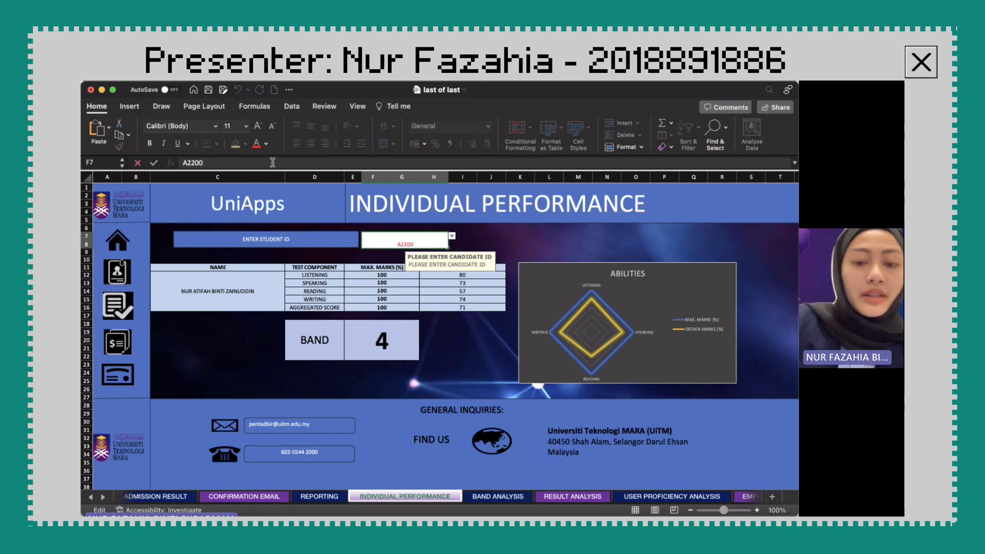
text(8)
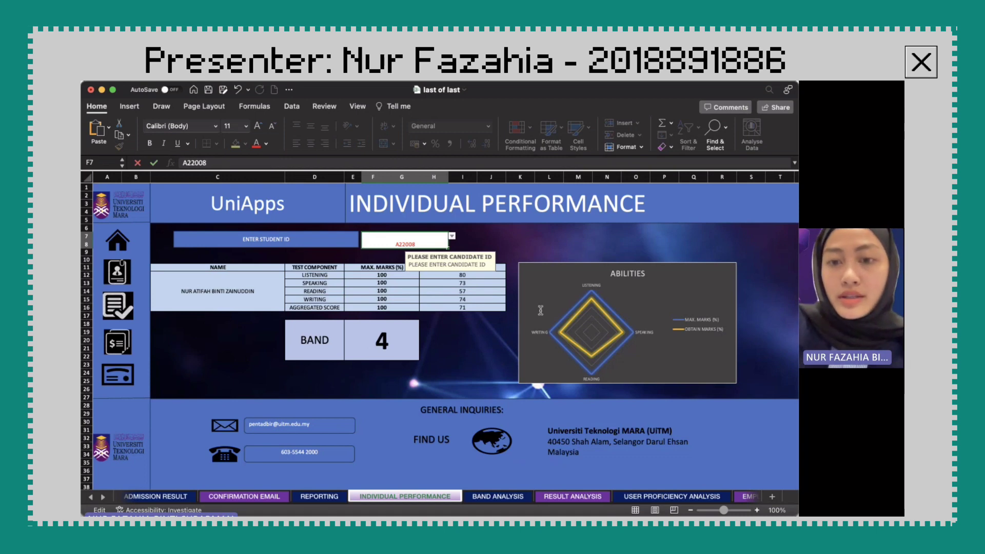
key(Return)
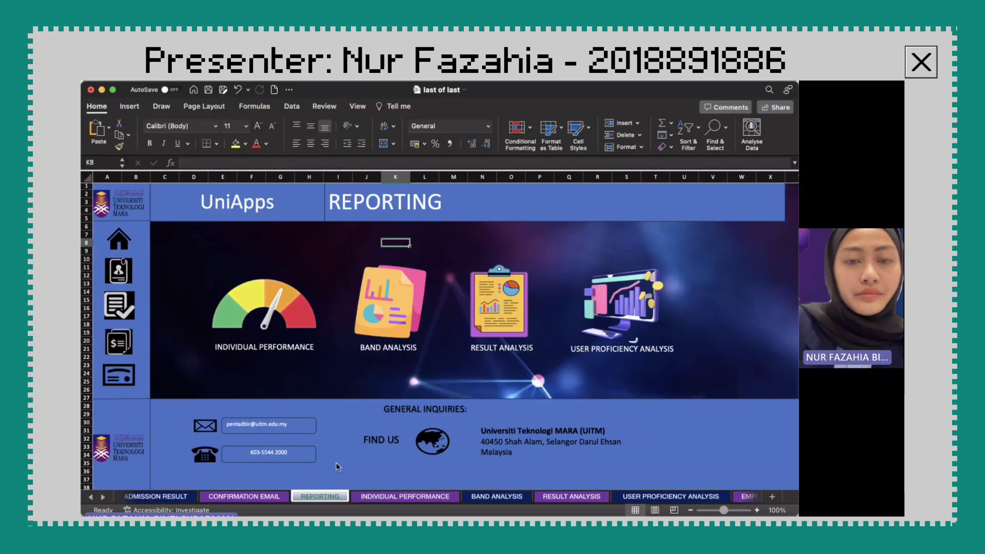
Open the Band Analysis report from the Reporting sheet.
click(393, 299)
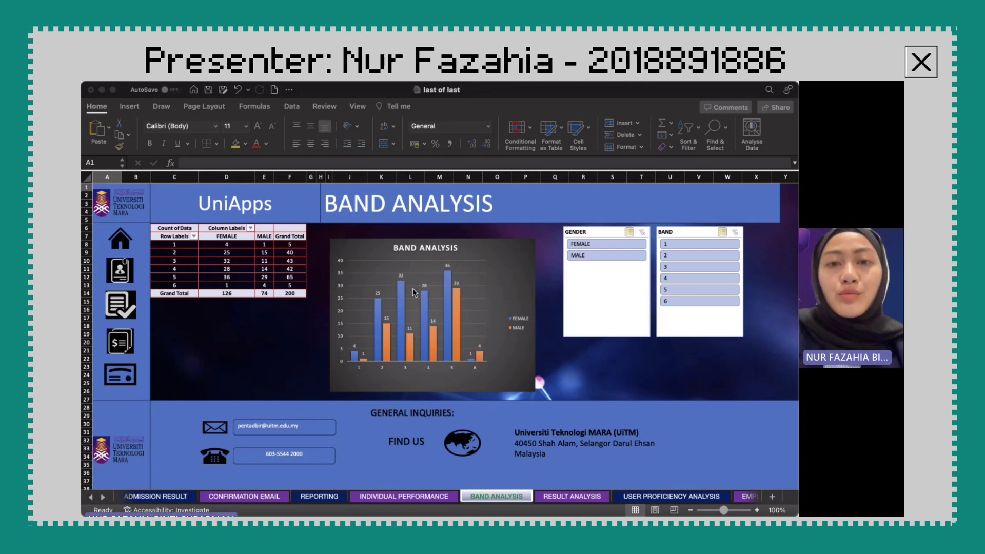
scroll(415, 292, down, 1)
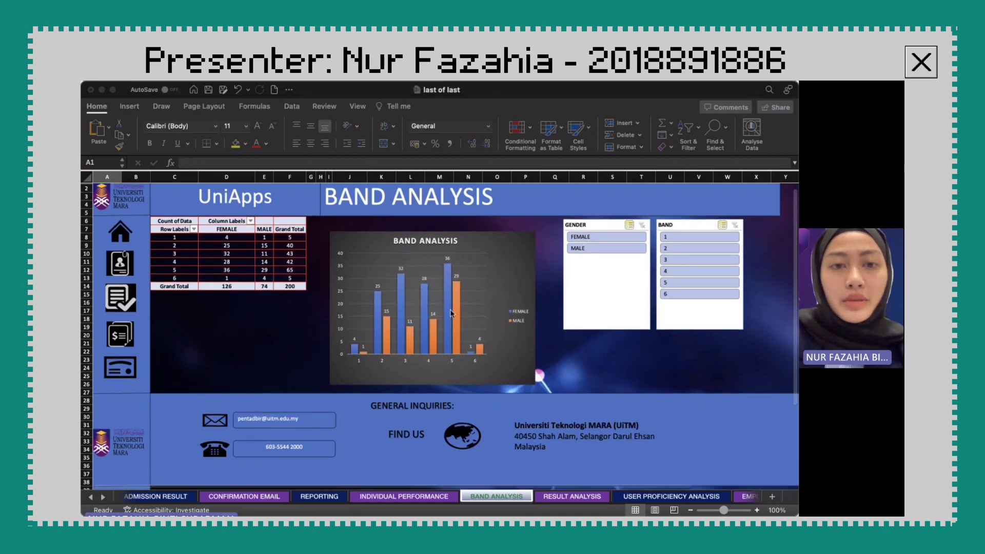
scroll(450, 309, up, 1)
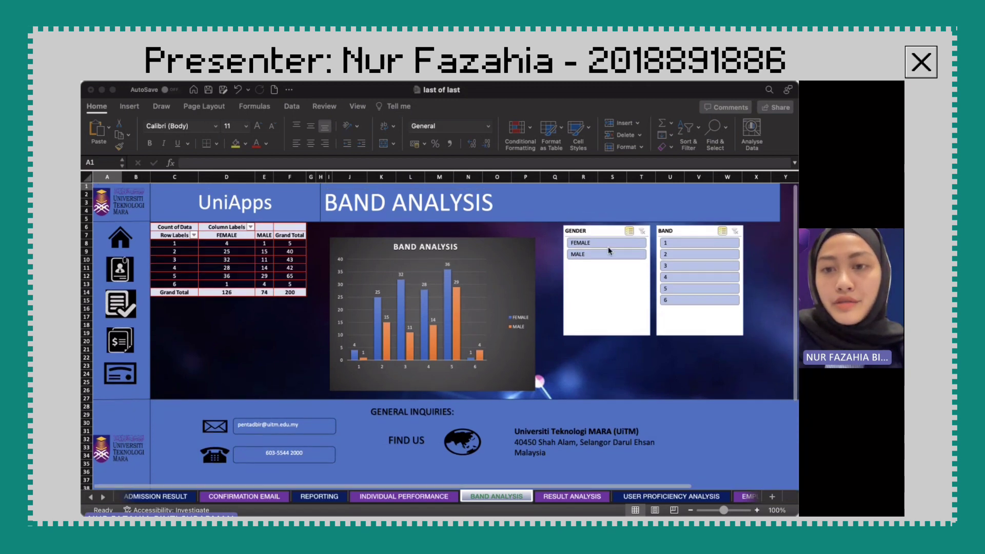
click(629, 232)
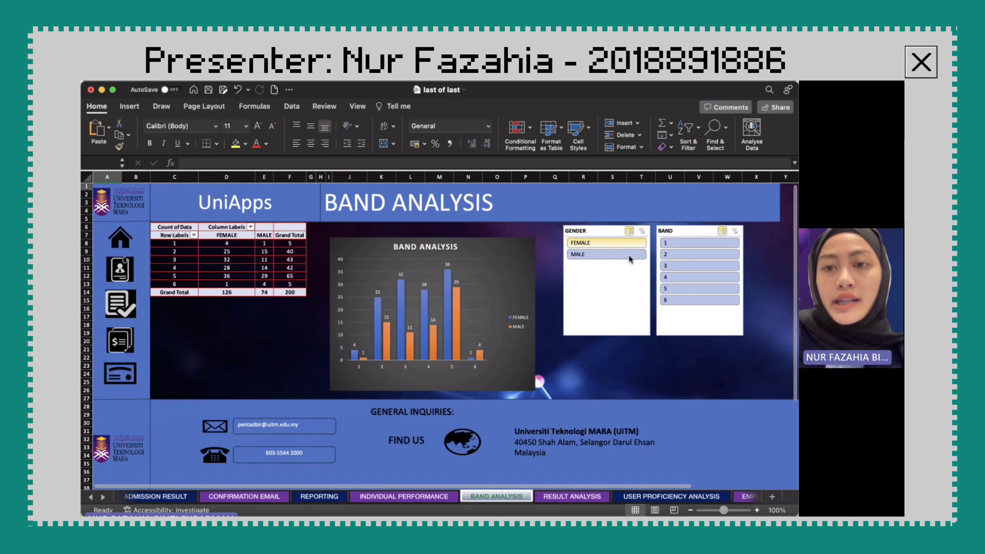
click(630, 256)
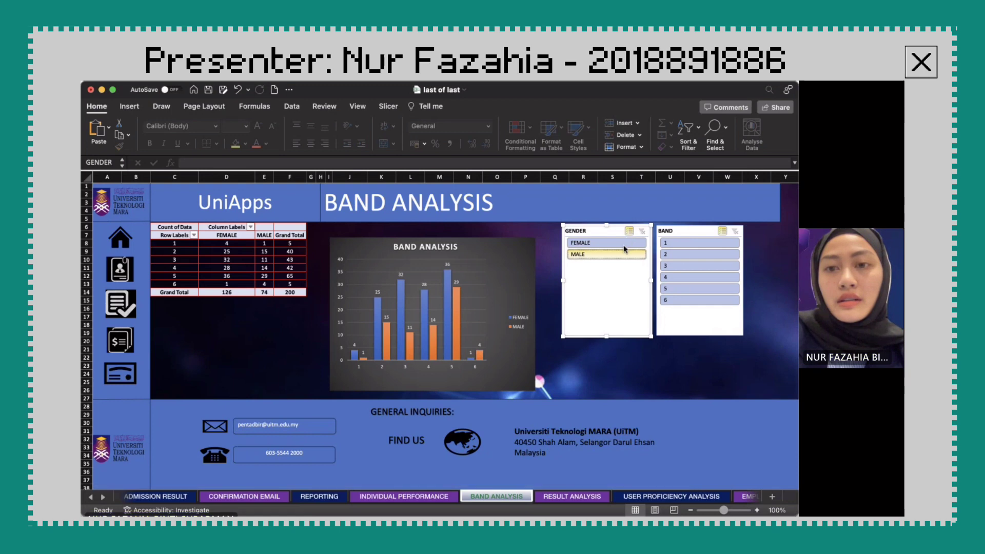
click(620, 245)
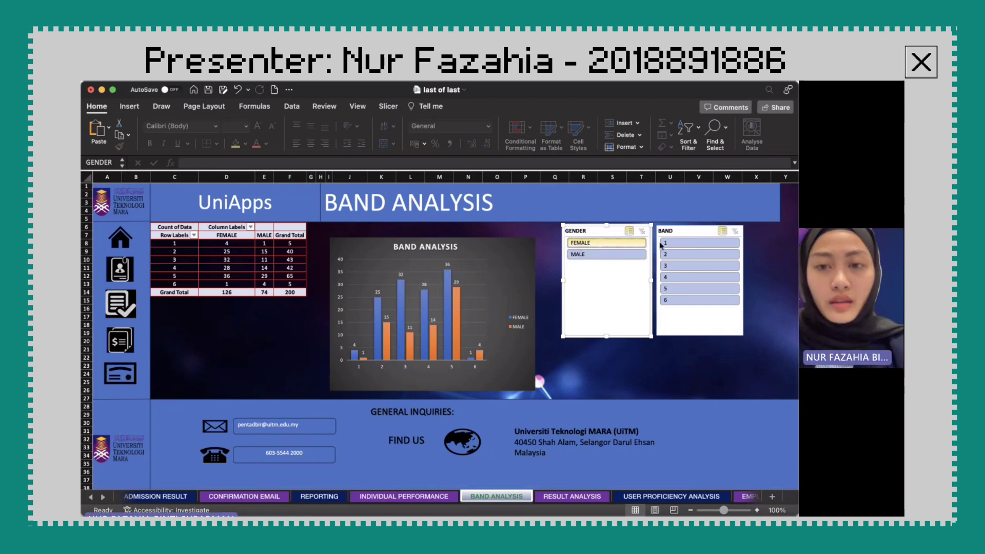
click(590, 253)
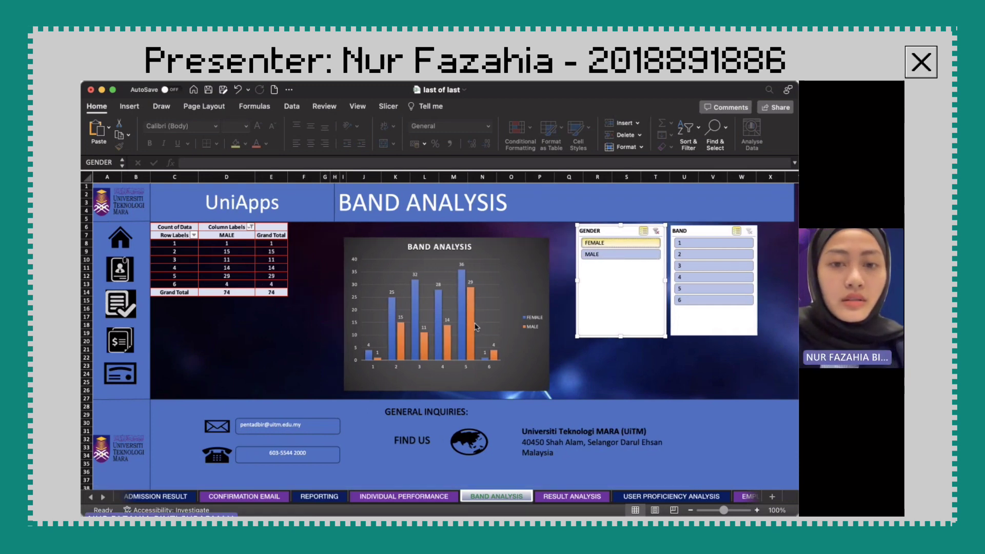
click(450, 332)
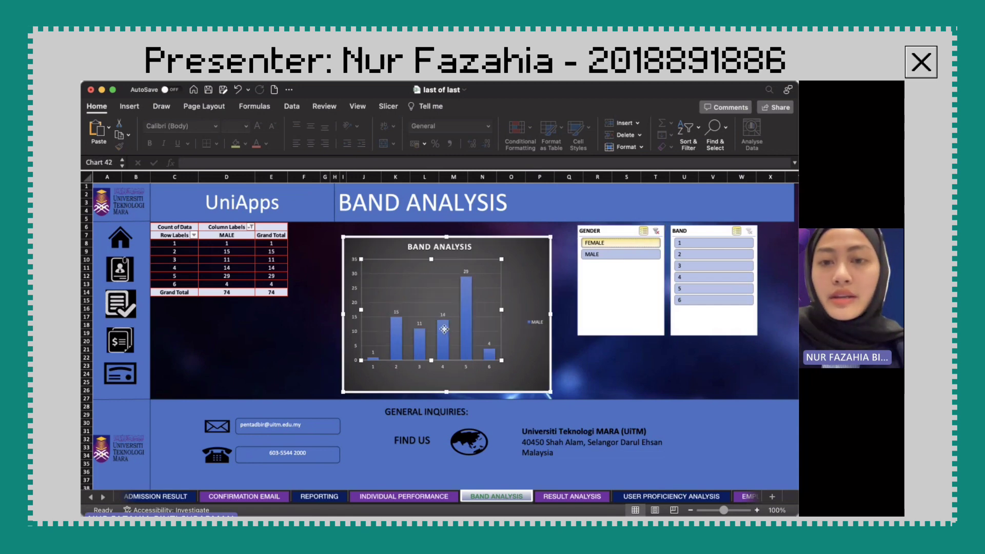
click(611, 256)
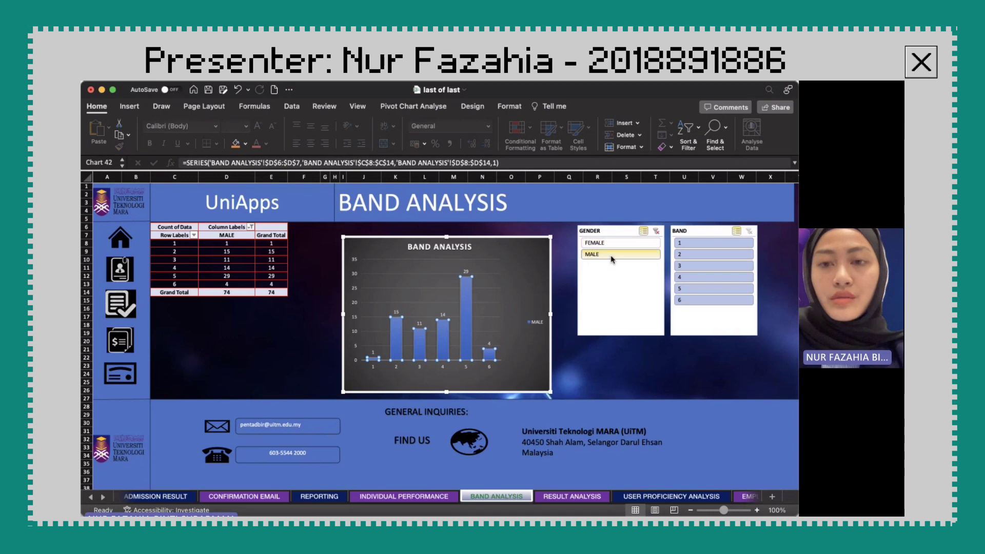
click(656, 231)
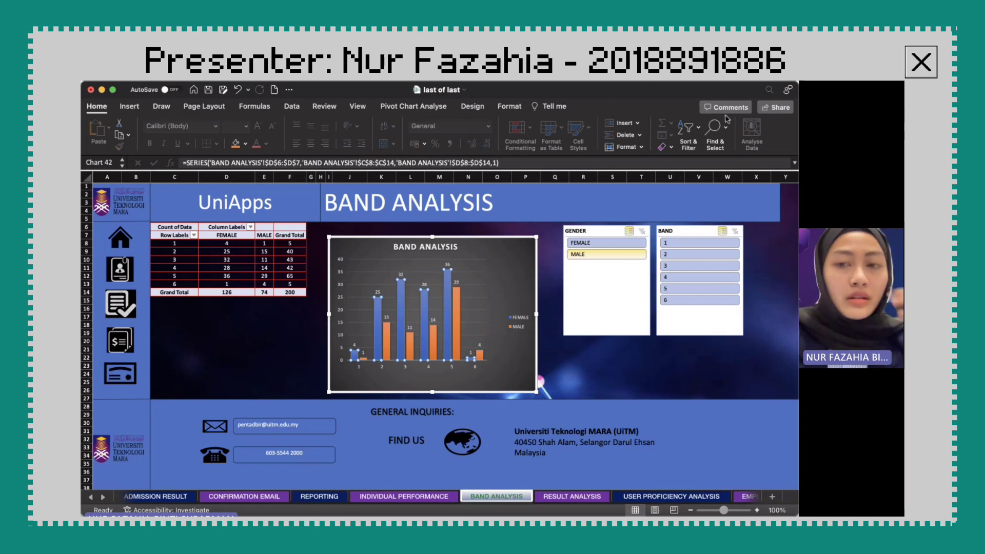
Narrow the BAND slicer step by step down to bands 5 and 6 only.
click(710, 244)
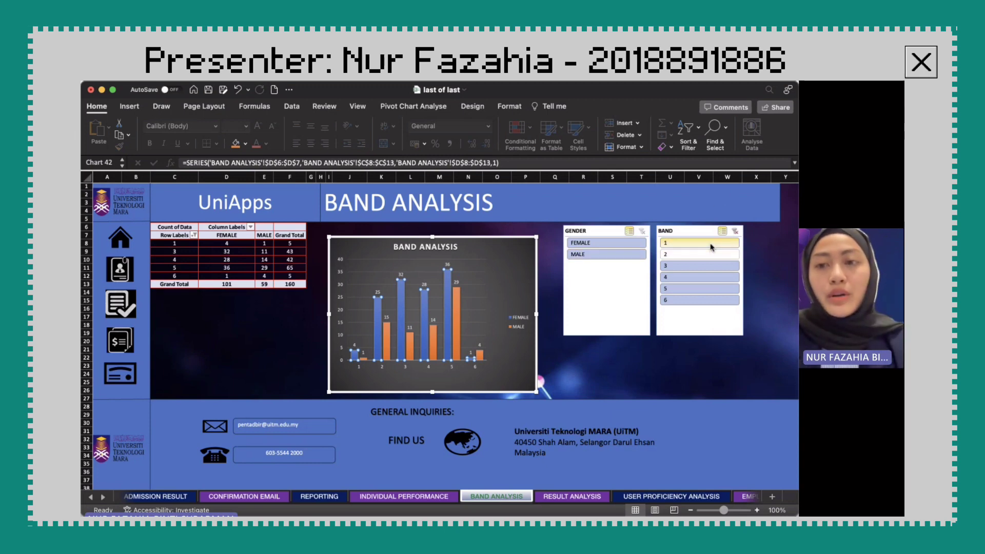
click(708, 254)
click(703, 267)
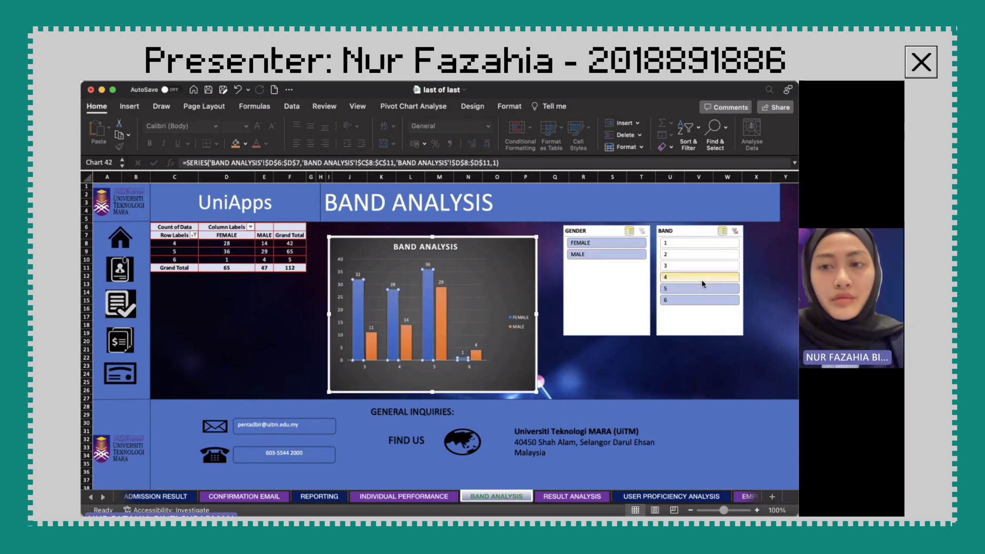
click(704, 277)
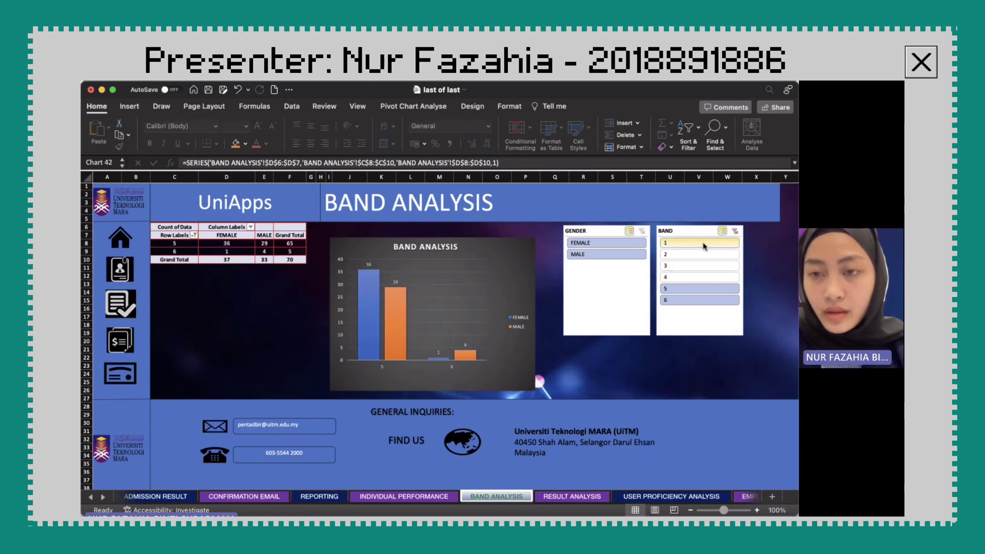
Reselect bands 1 to 4 so all six bands total 200, then select the whole chart.
click(704, 243)
click(701, 255)
click(698, 266)
click(691, 276)
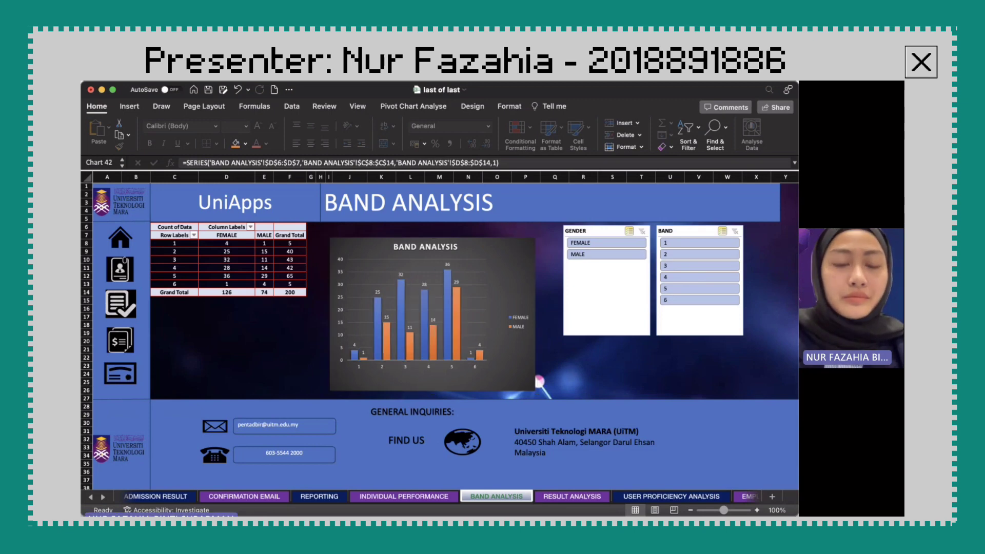
click(445, 308)
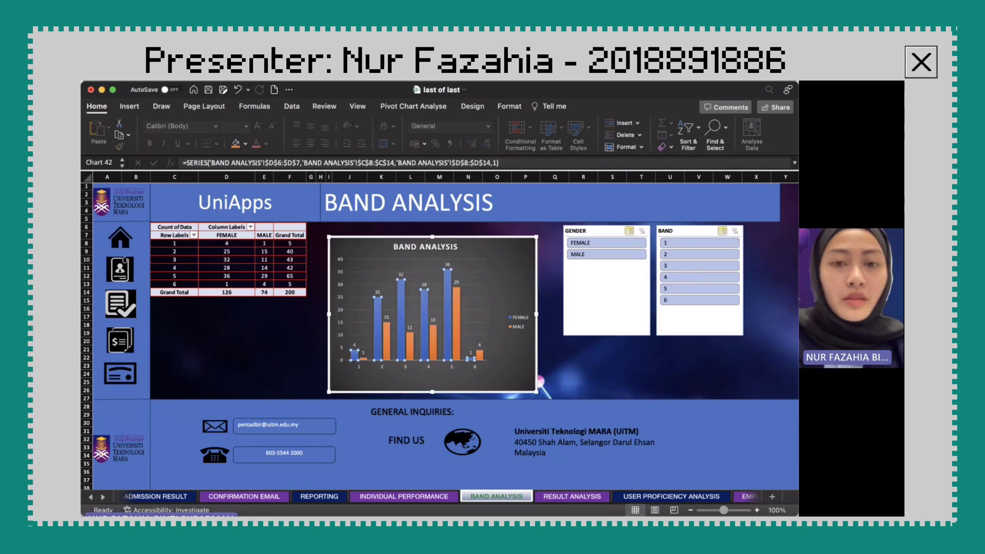
click(514, 289)
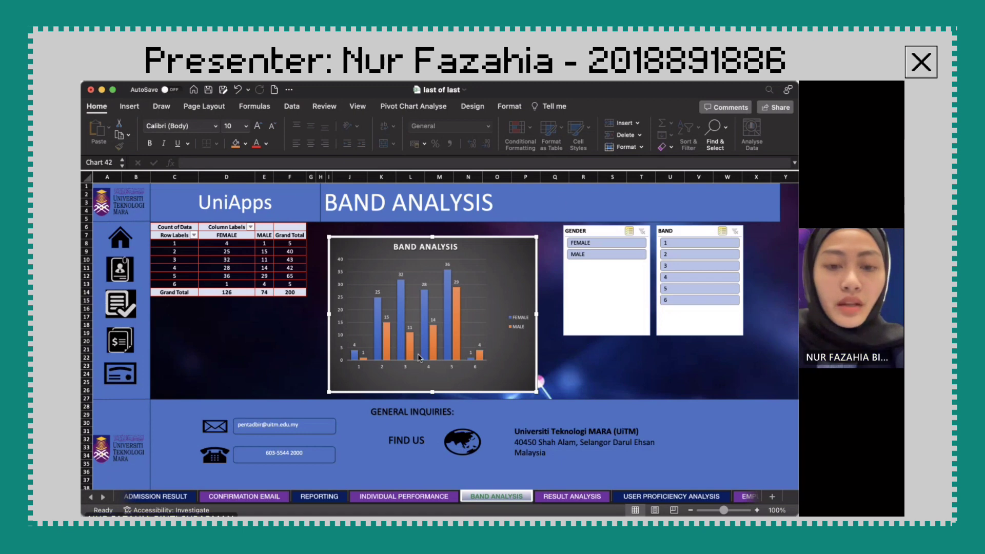
Open the Result Analysis sheet from the Reporting page.
click(320, 496)
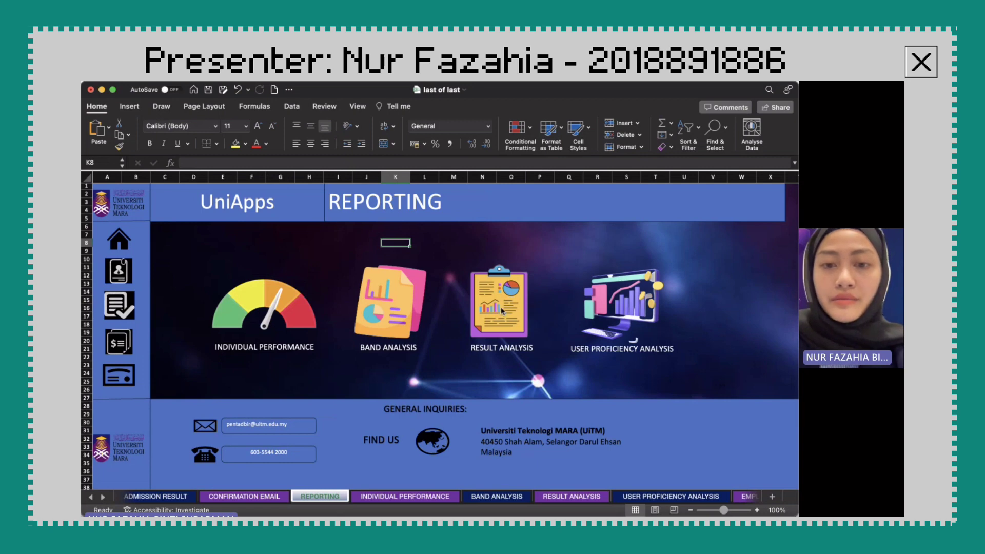
click(501, 310)
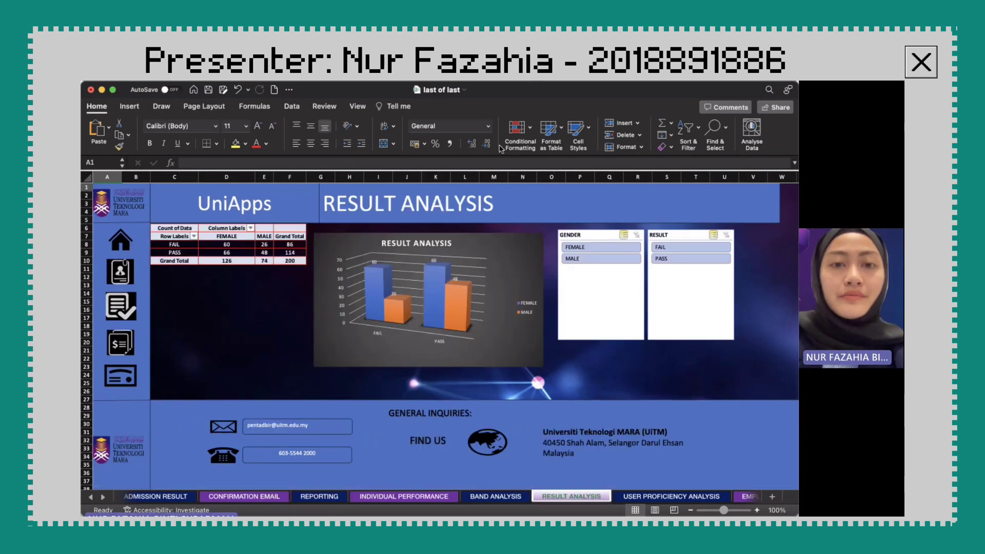
scroll(444, 331, down, 1)
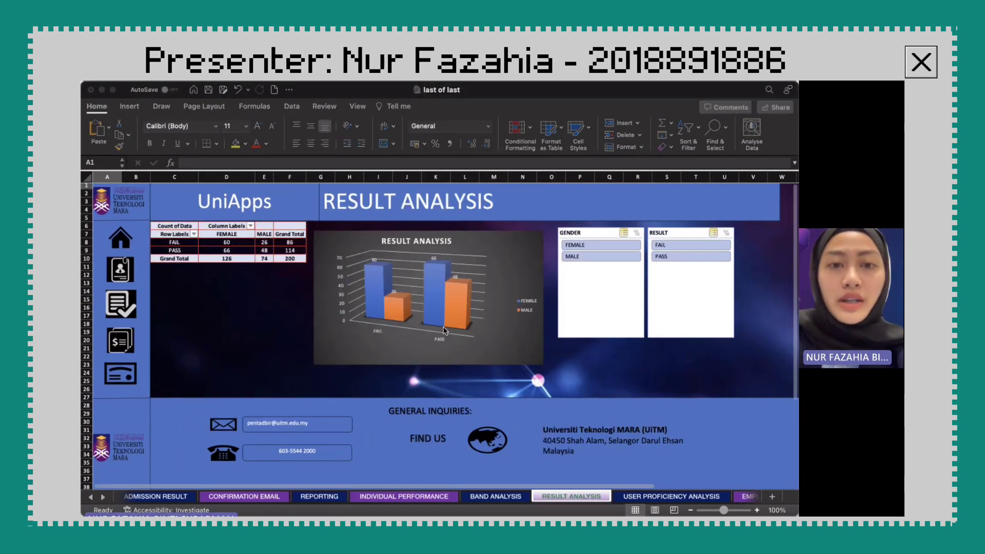
scroll(444, 331, down, 1)
scroll(453, 318, up, 1)
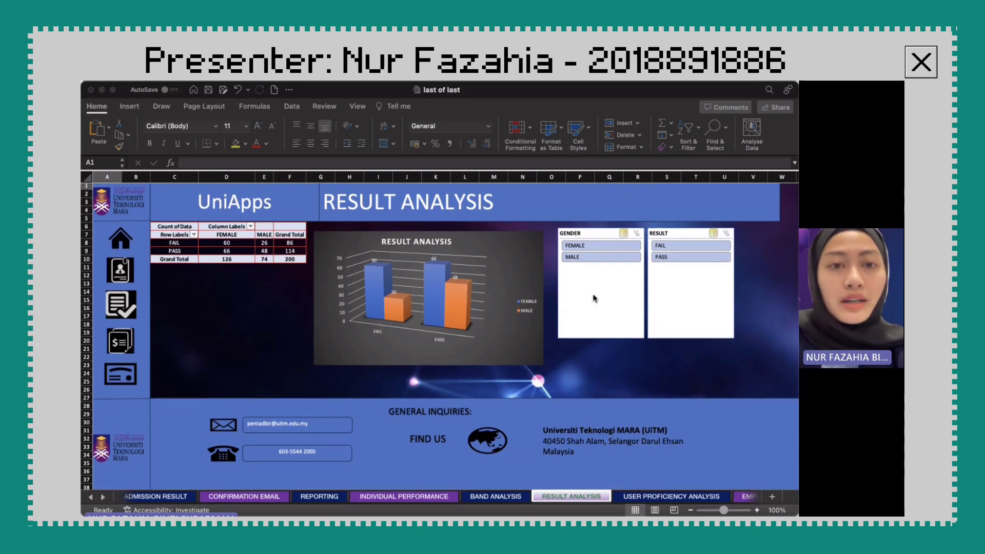
Filter the GENDER slicer to FEMALE, then MALE, then both genders (86 FAIL, 114 PASS).
click(605, 246)
click(624, 234)
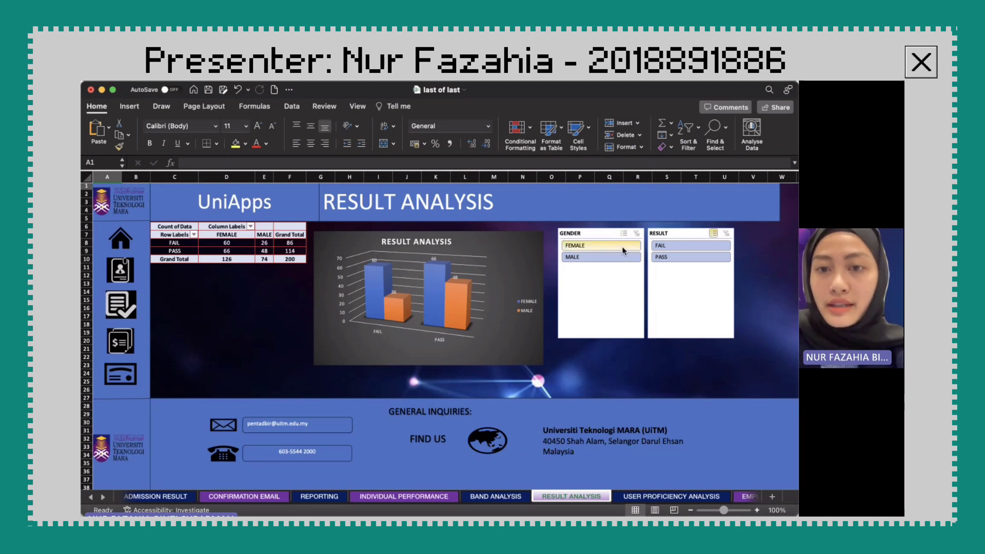
click(624, 247)
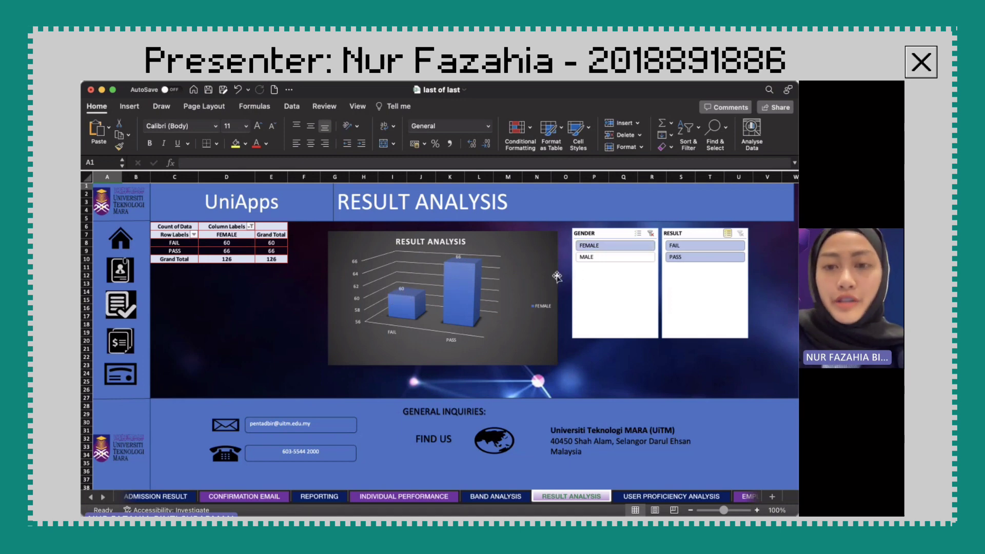
click(624, 258)
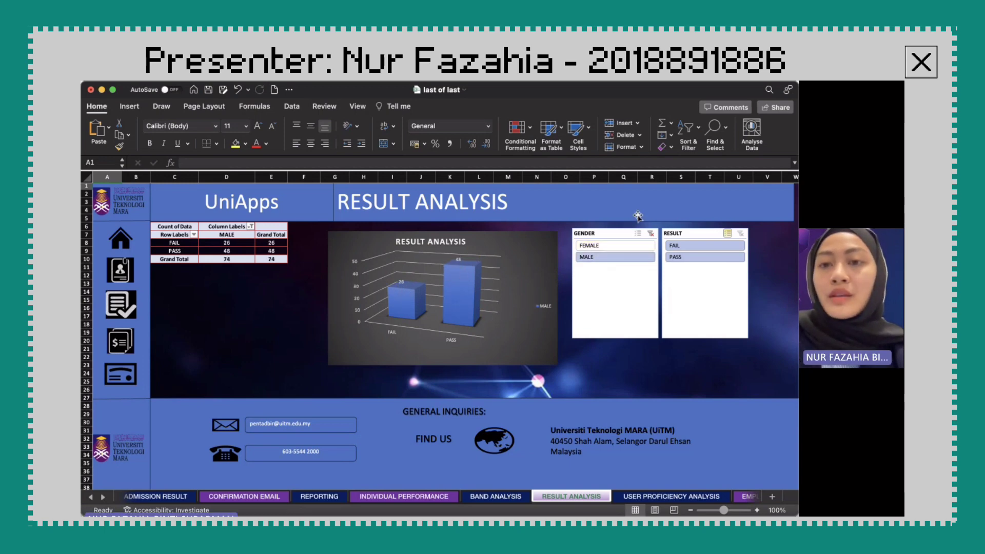
click(638, 233)
click(619, 247)
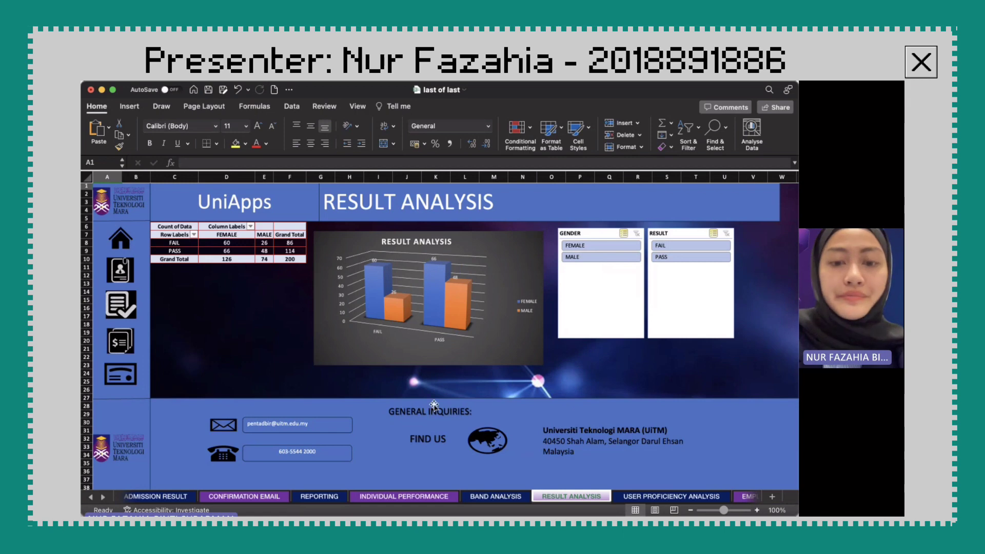
Open the User Proficiency Analysis pie chart sheet from the Reporting page.
click(319, 496)
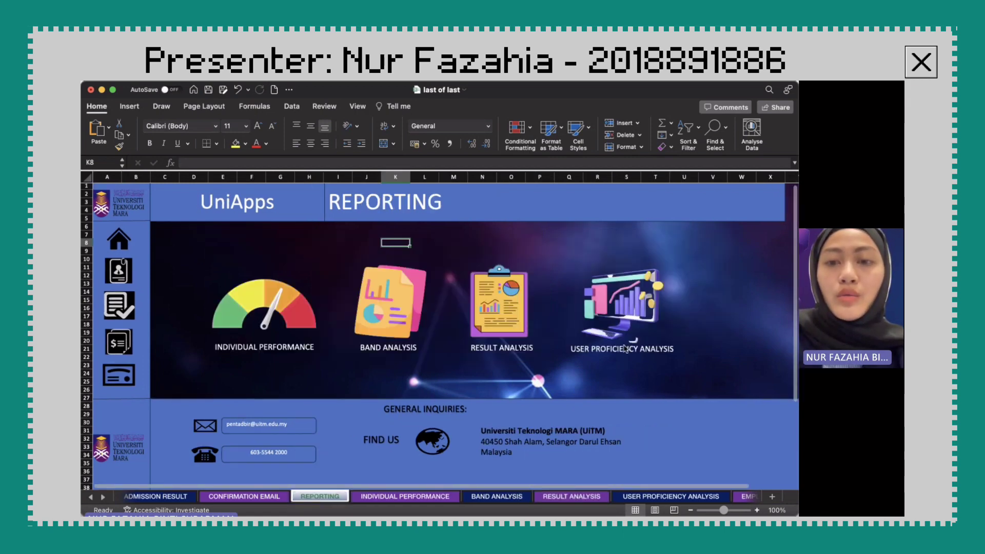
click(622, 326)
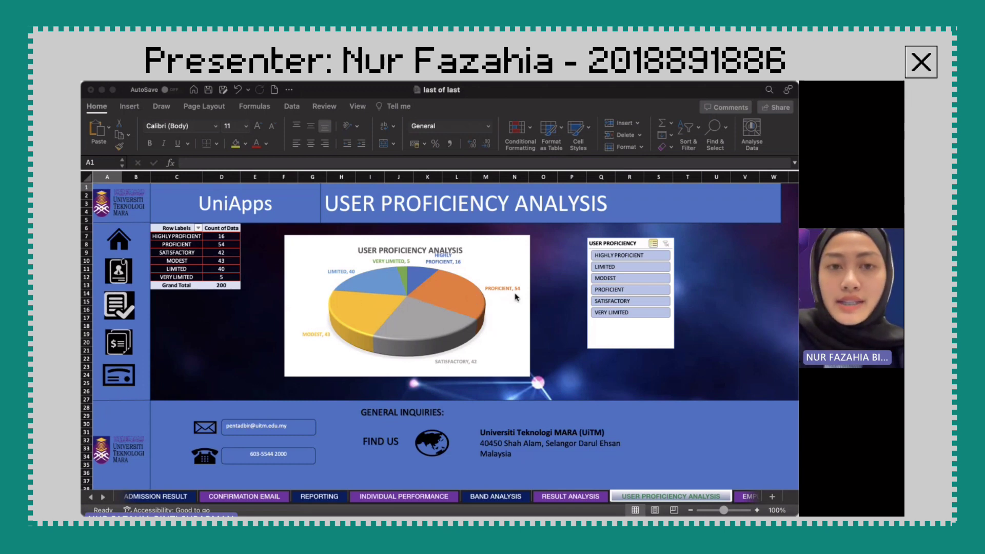
Show each proficiency level alone in turn, from HIGHLY PROFICIENT through VERY LIMITED.
click(624, 285)
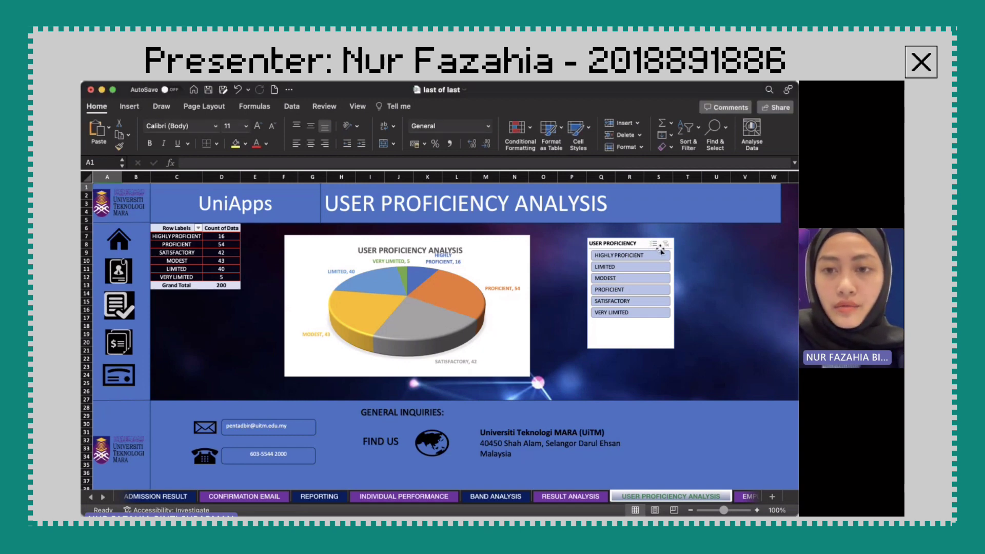
click(635, 255)
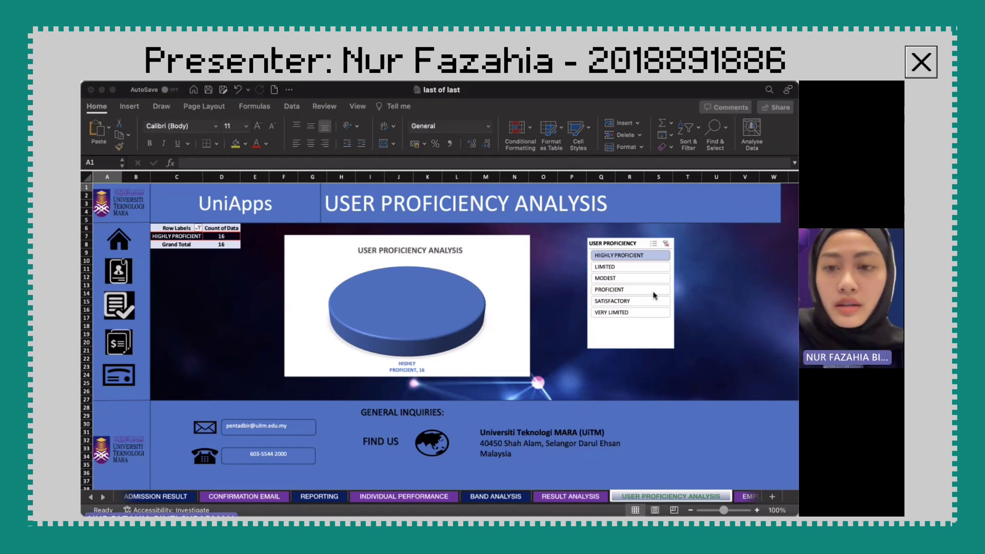
click(628, 271)
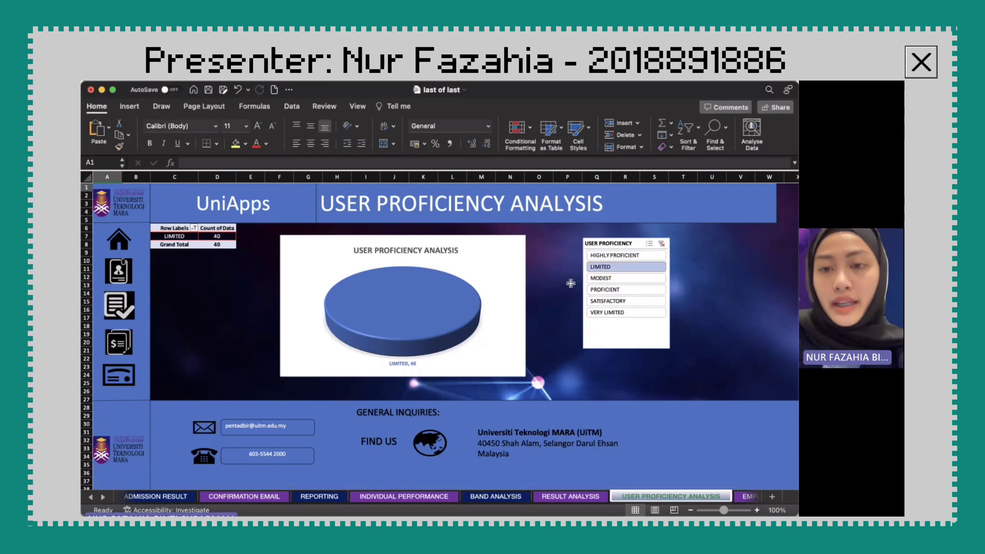
click(599, 278)
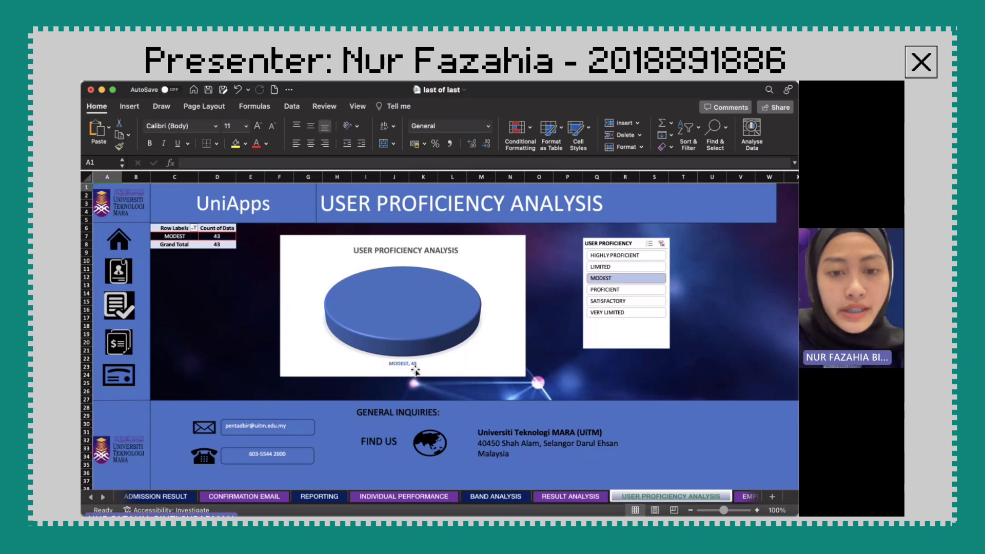
click(605, 290)
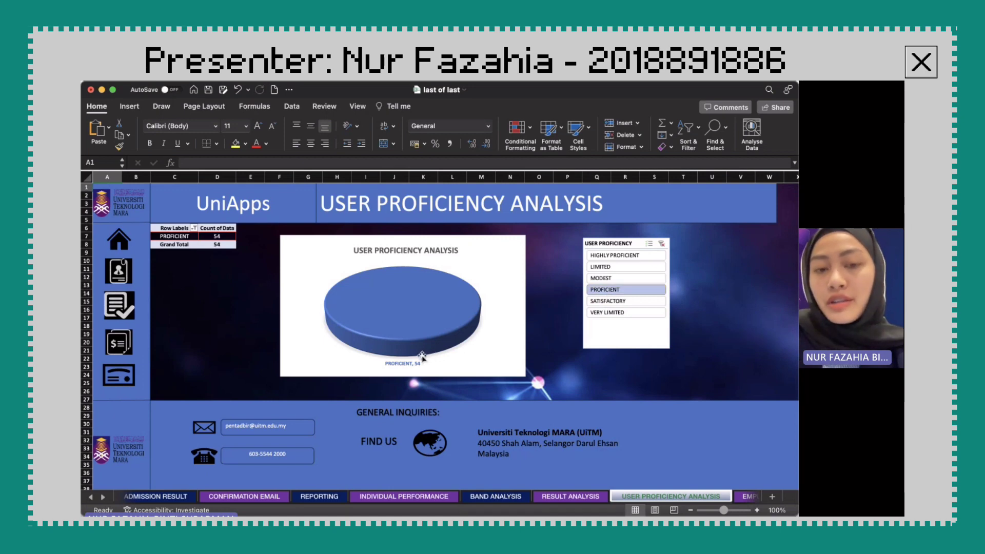
click(608, 301)
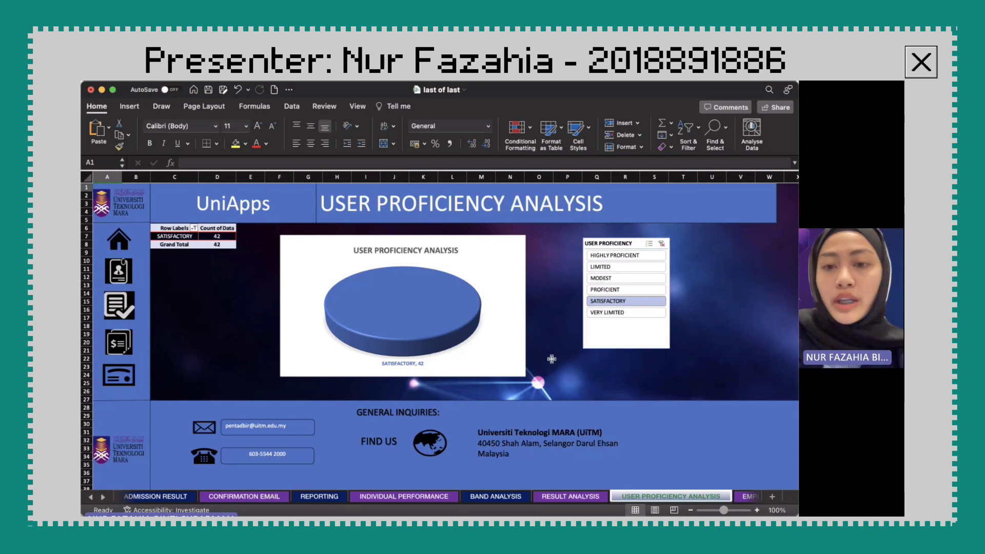
click(622, 313)
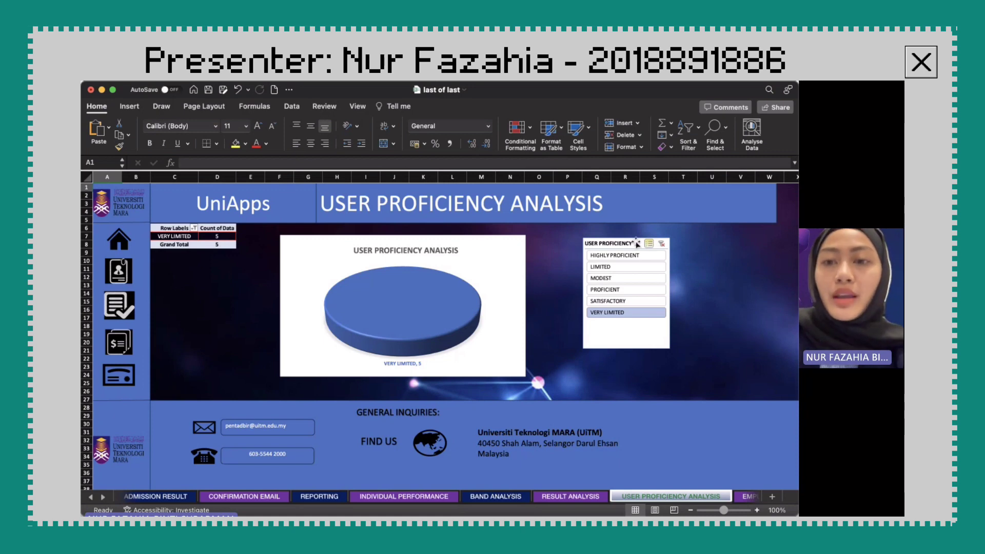
Add HIGHLY PROFICIENT, LIMITED, MODEST, PROFICIENT and SATISFACTORY back so all six levels total 200.
super+click(645, 255)
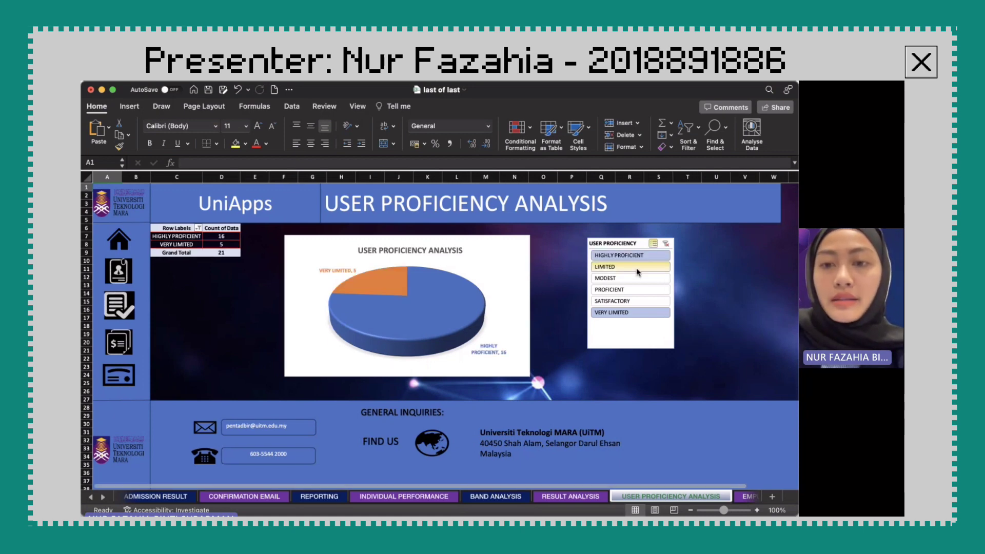
super+click(638, 267)
super+click(639, 278)
super+click(640, 289)
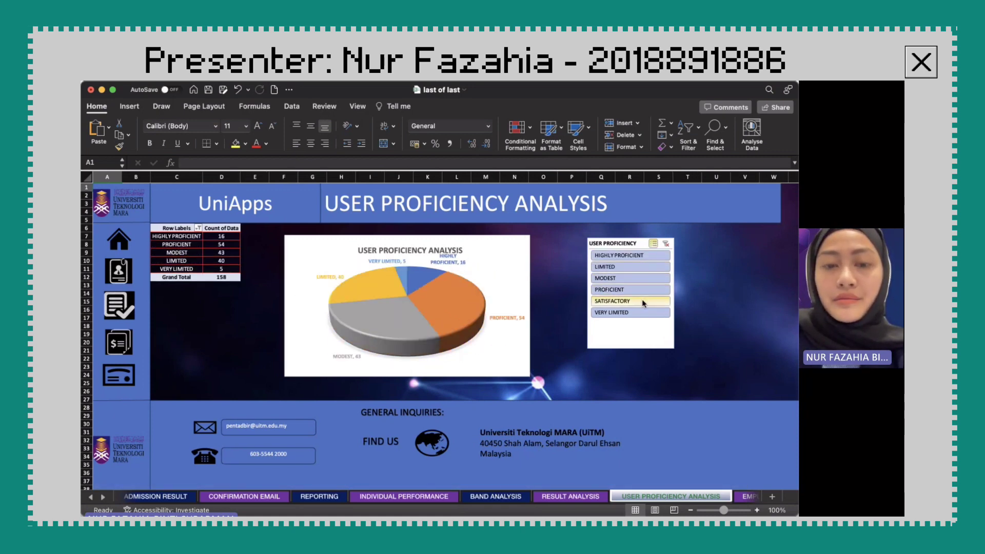
super+click(643, 302)
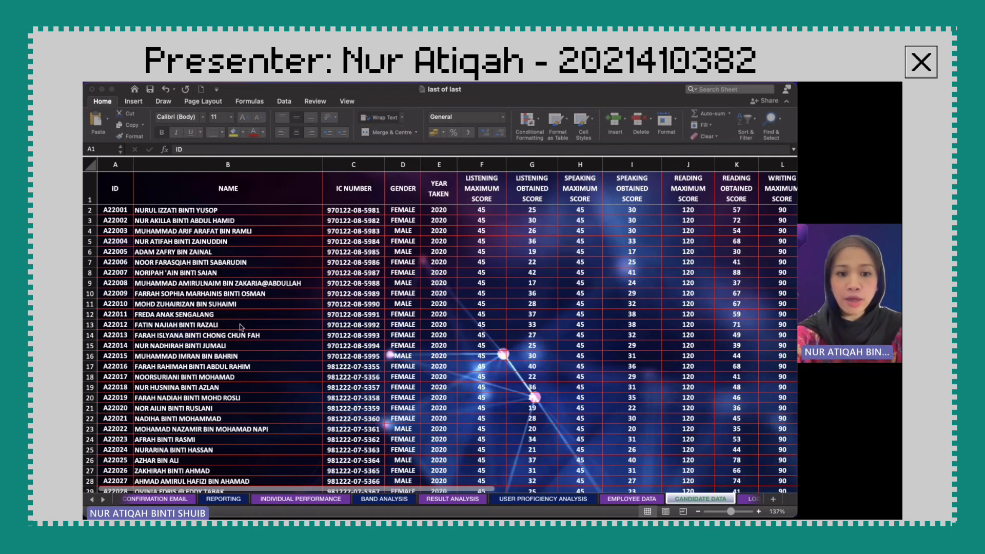
Scroll the Candidate Data sheet right to the aggregated score, MUET band and User columns.
scroll(241, 327, down, 4)
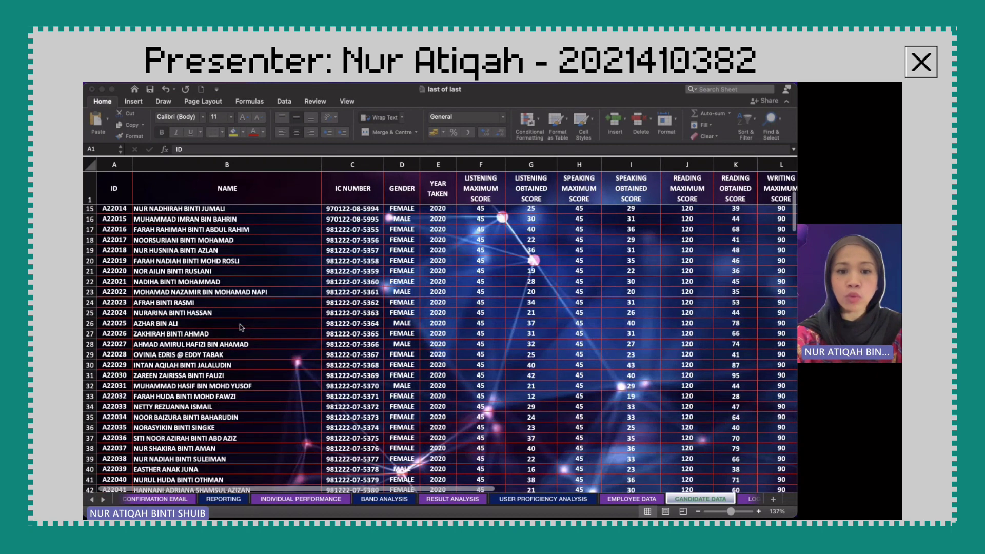
scroll(241, 327, up, 4)
scroll(241, 326, right, 1)
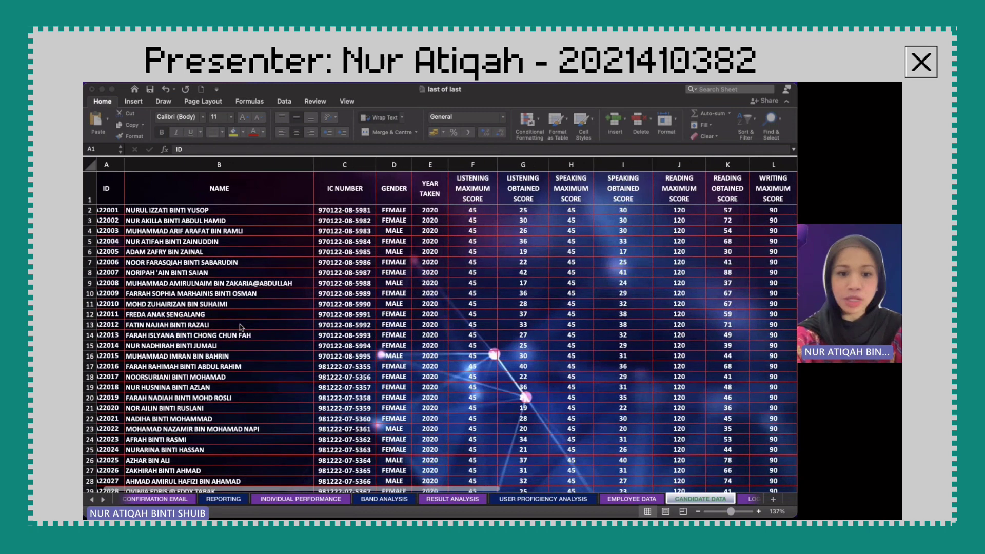
scroll(175, 246, left, 1)
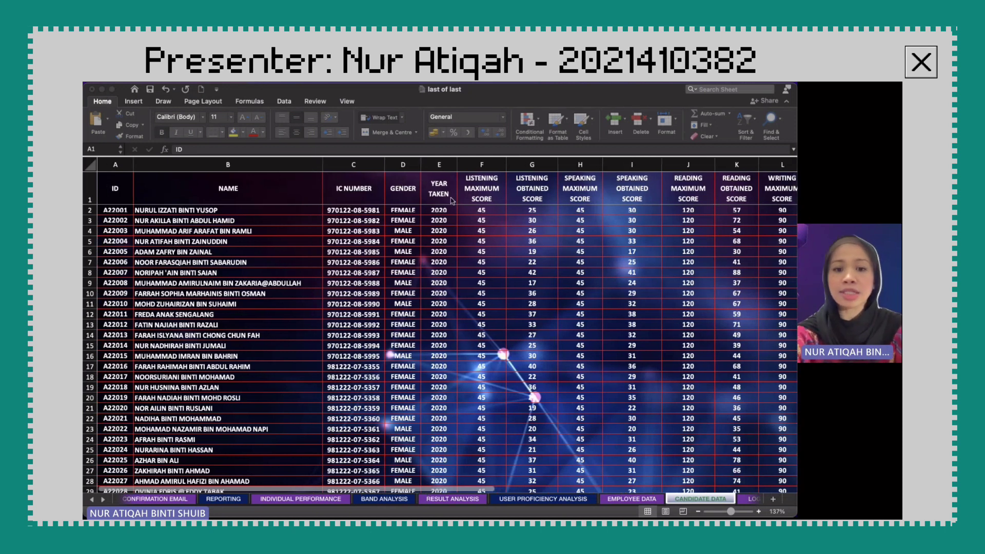
scroll(492, 256, right, 5)
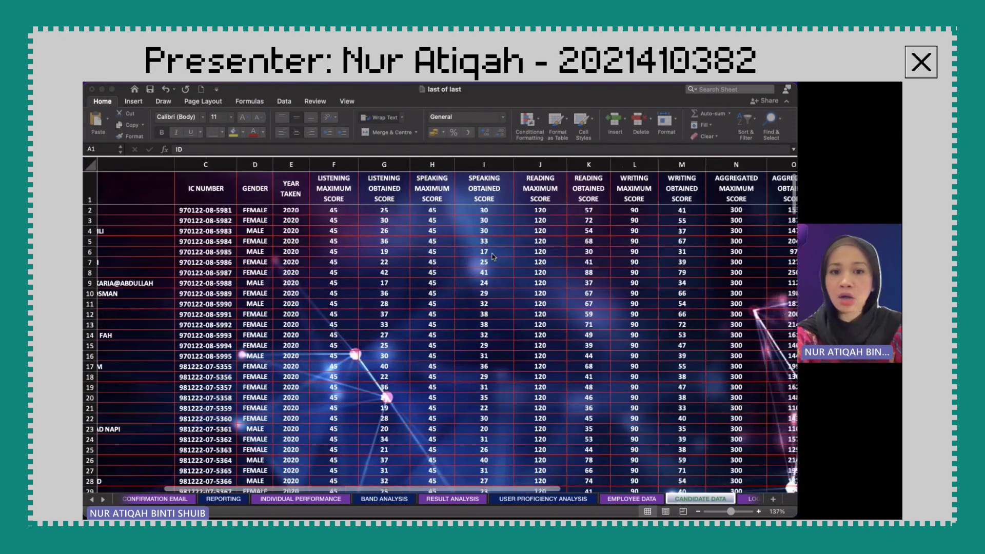
scroll(492, 256, right, 2)
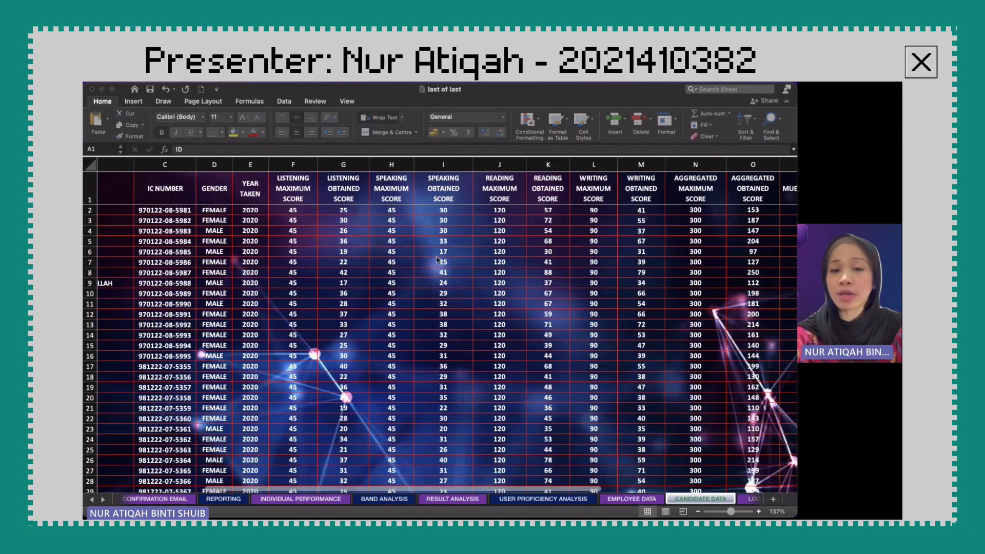
scroll(437, 259, right, 6)
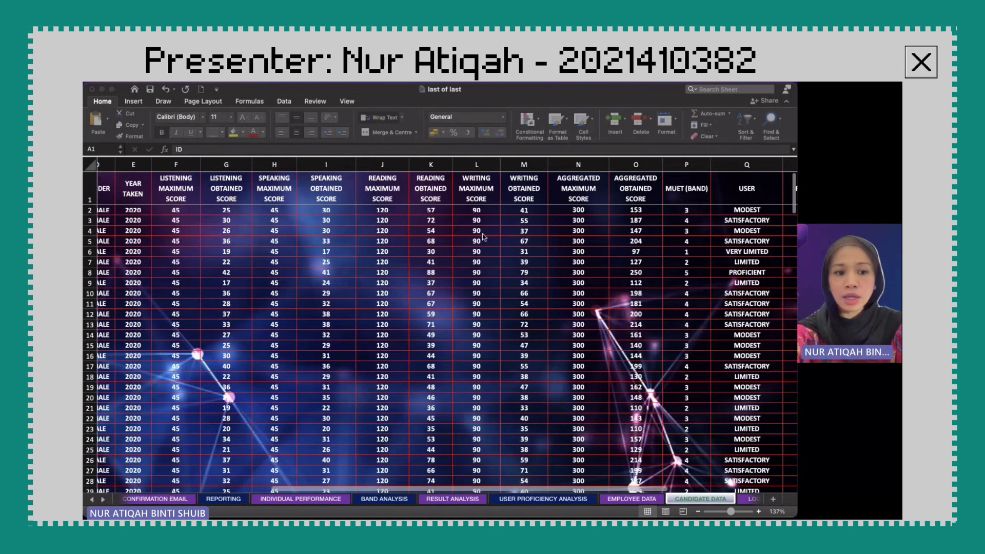
click(635, 221)
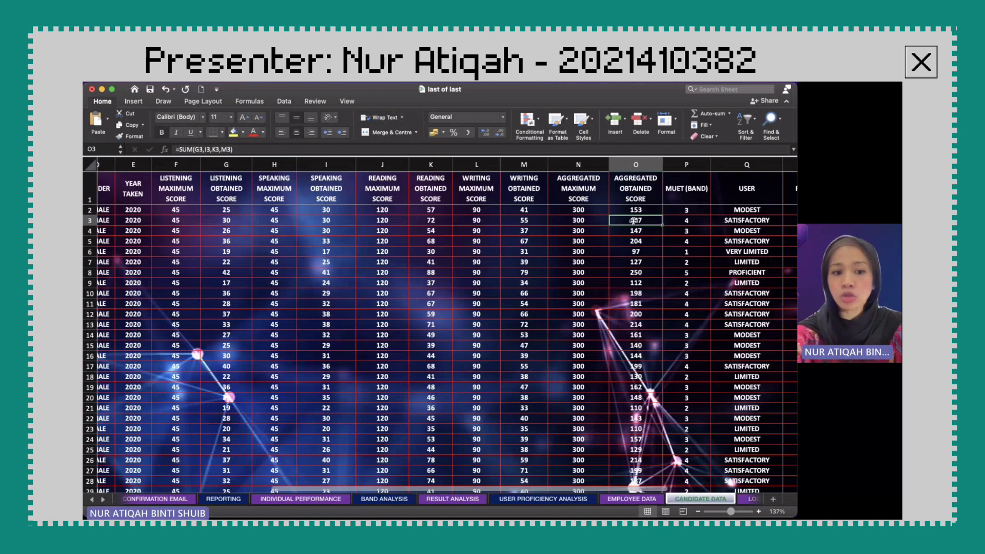
click(692, 221)
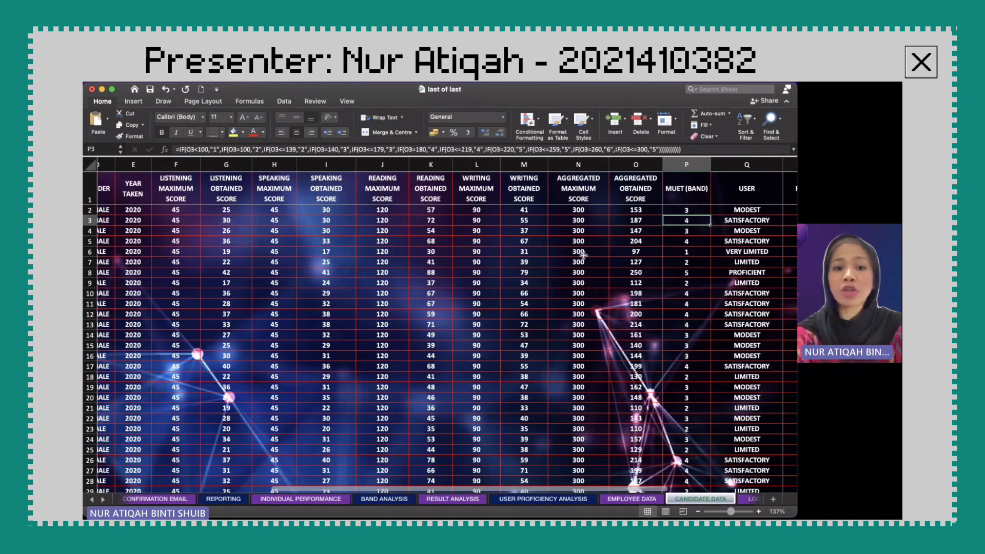
scroll(583, 255, right, 5)
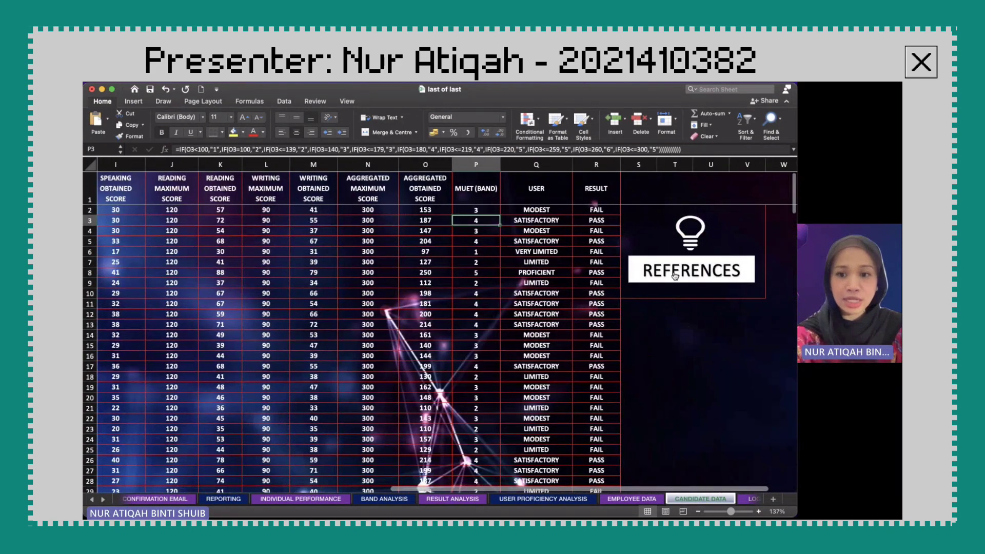
click(675, 276)
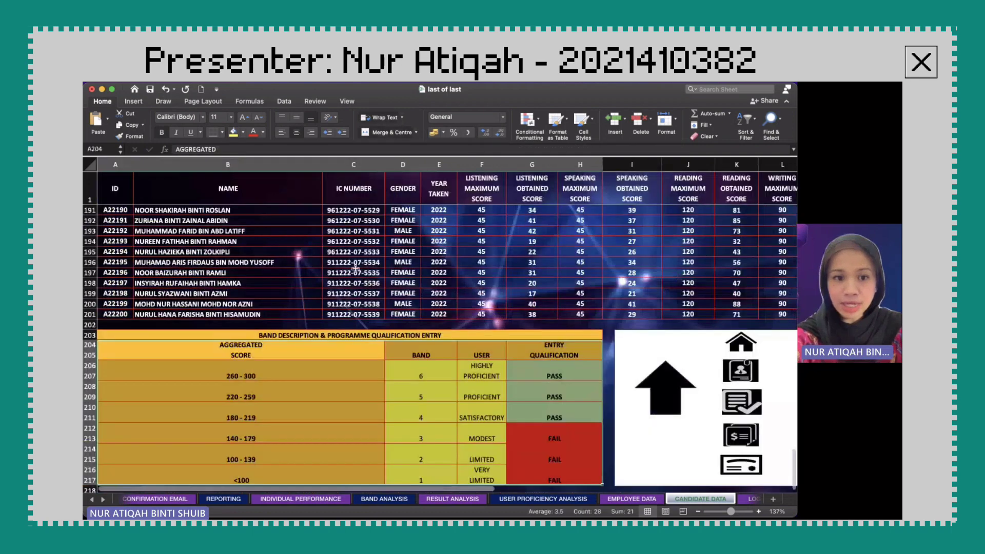
scroll(355, 269, down, 1)
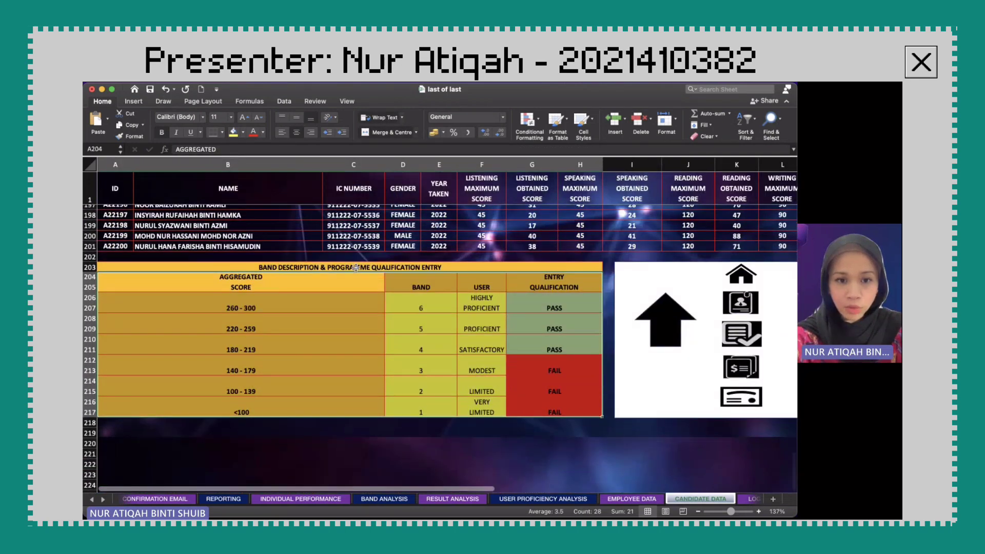
scroll(356, 268, up, 1)
scroll(356, 299, down, 2)
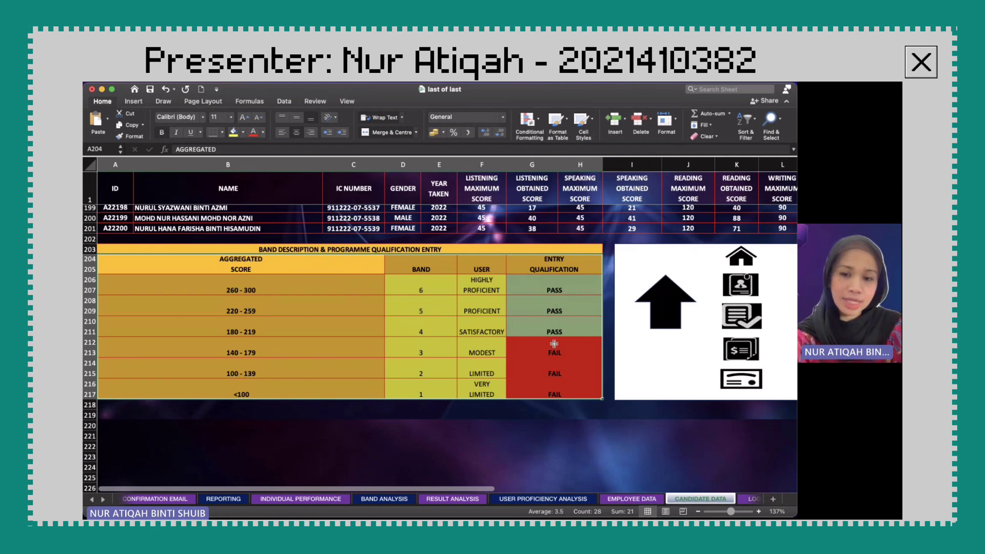
scroll(554, 344, right, 5)
scroll(554, 343, up, 1)
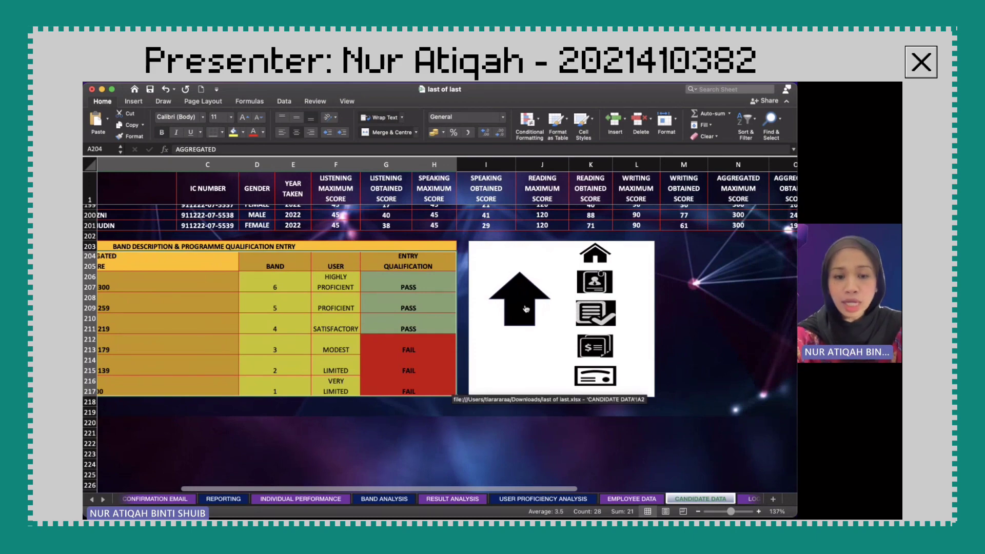
click(525, 309)
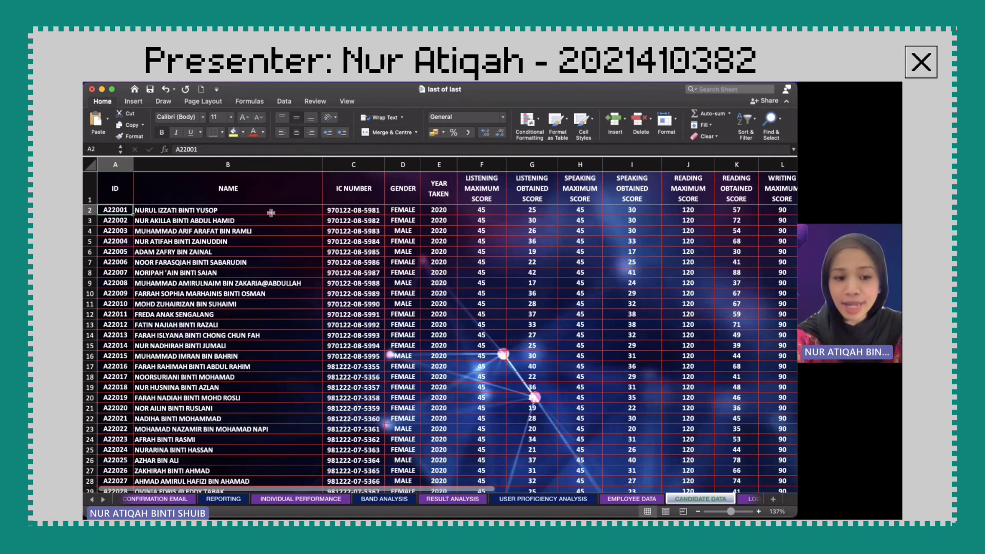
View the REFERENCES band description table, then return to the DASHBOARD via the home icon.
scroll(401, 216, right, 1)
scroll(401, 216, right, 8)
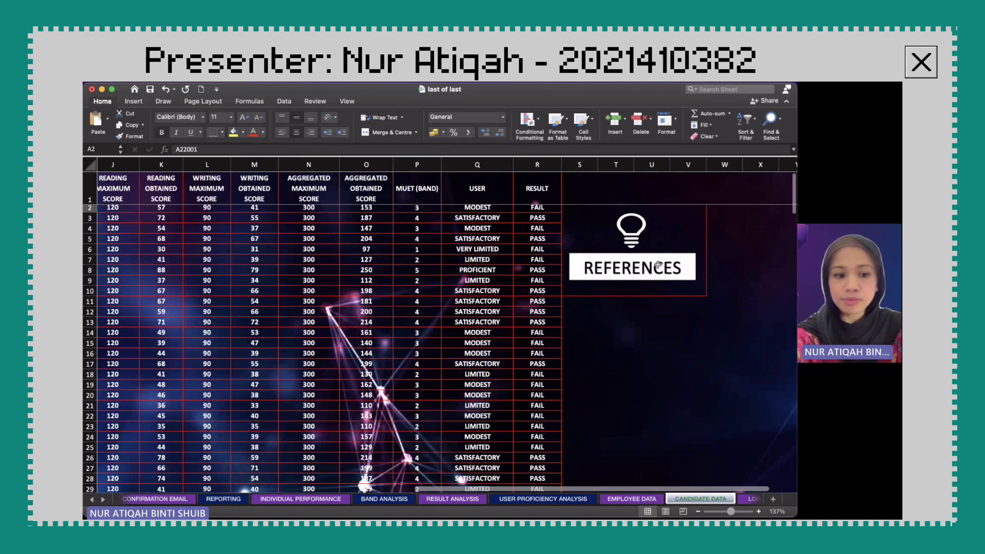
click(662, 271)
scroll(428, 318, down, 3)
scroll(428, 318, down, 3)
scroll(427, 318, right, 2)
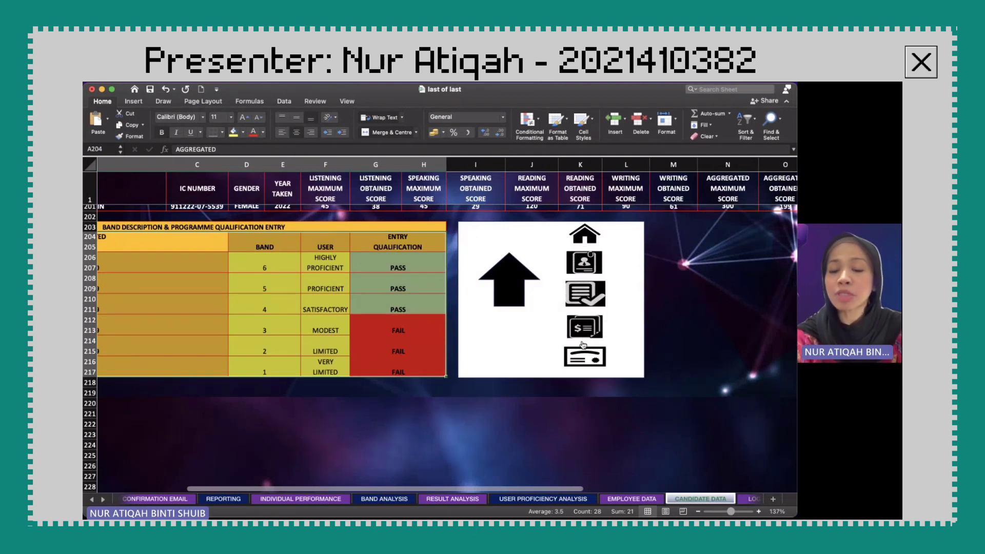
click(593, 240)
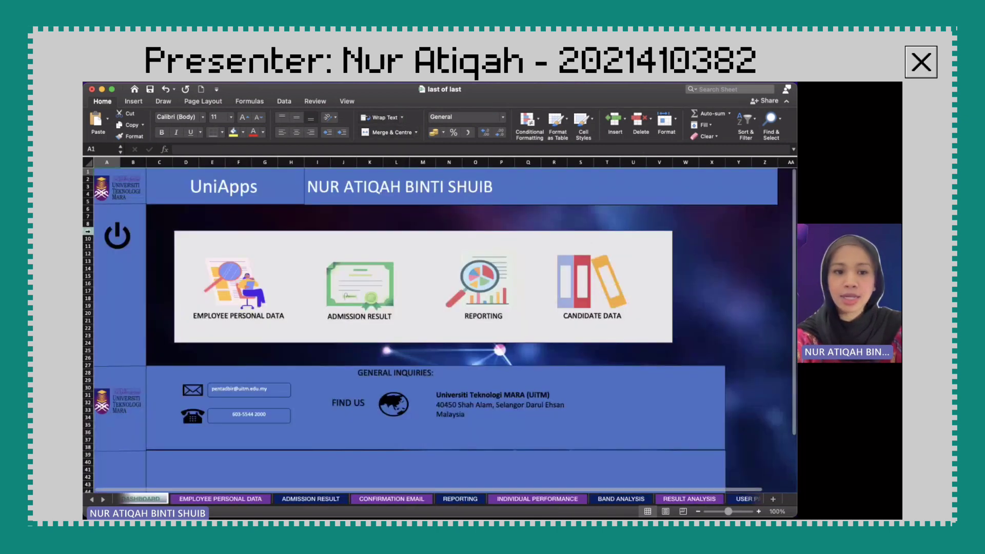
Begin logging out, cancel with NO, then confirm with YES to reach SYSTEMS LOG OUT.
click(121, 236)
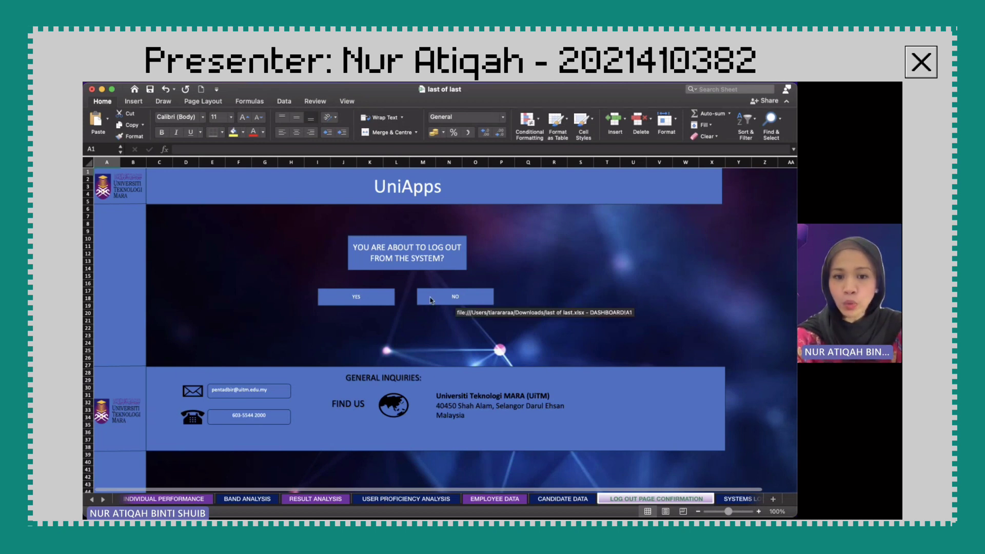
click(431, 299)
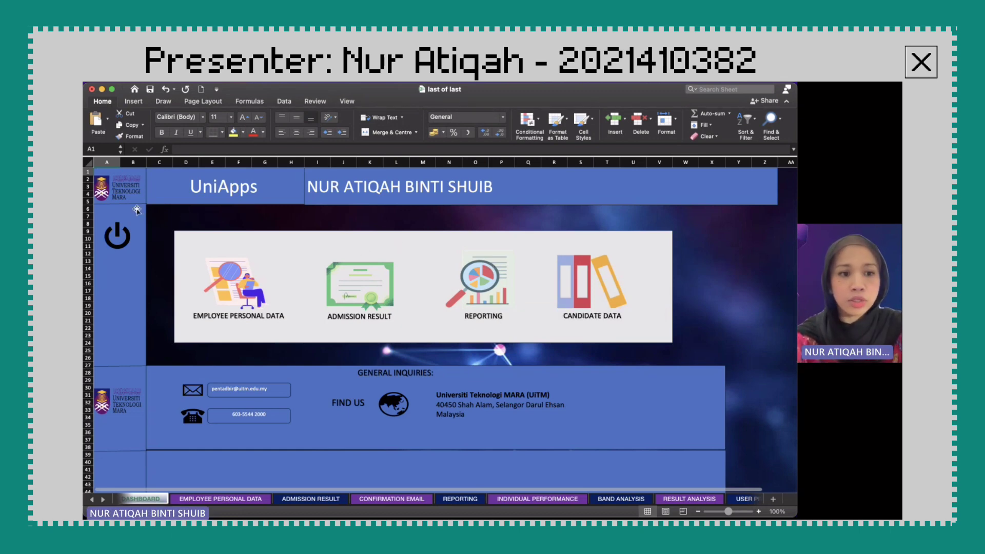
click(126, 241)
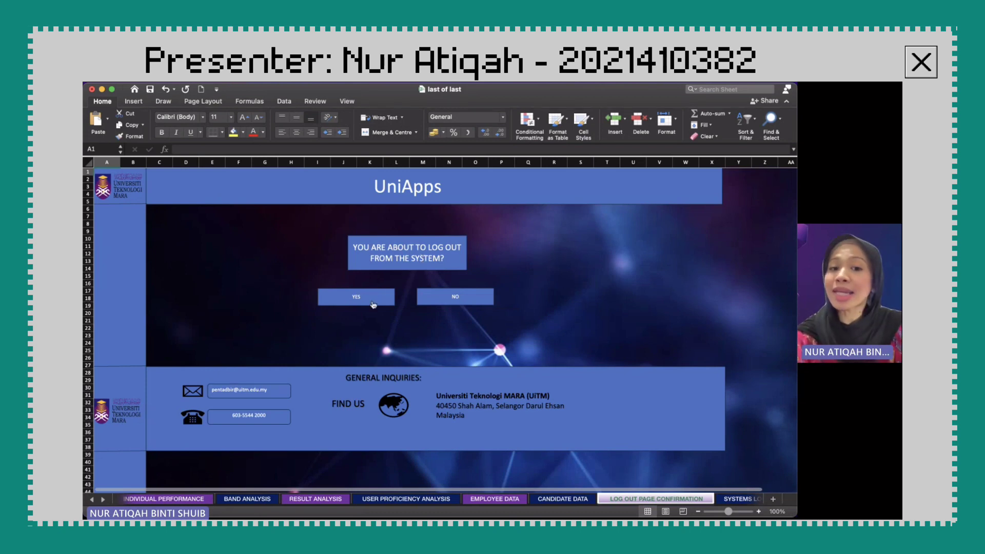
click(373, 302)
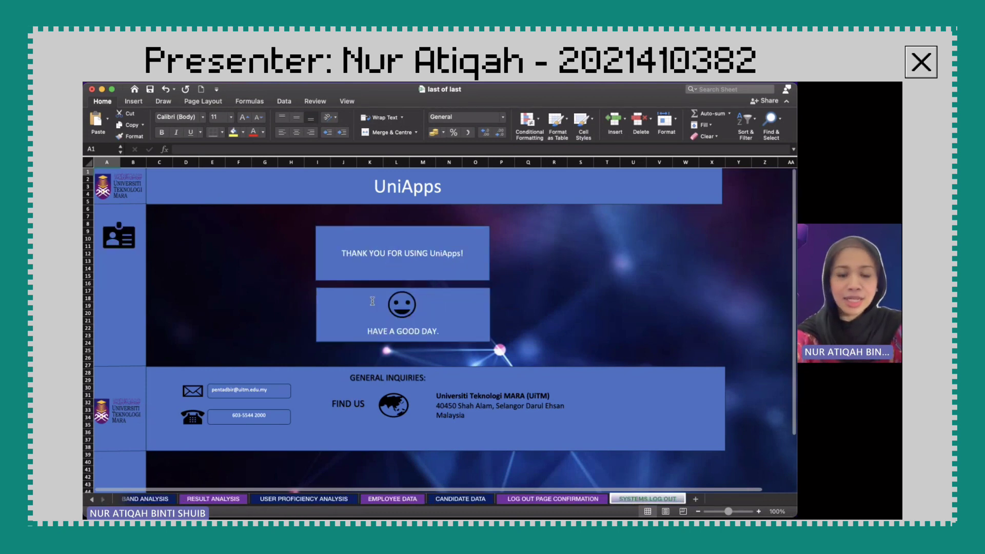
On the HOME login page, switch to the first, third and fourth login IDs, then restore the original.
click(109, 250)
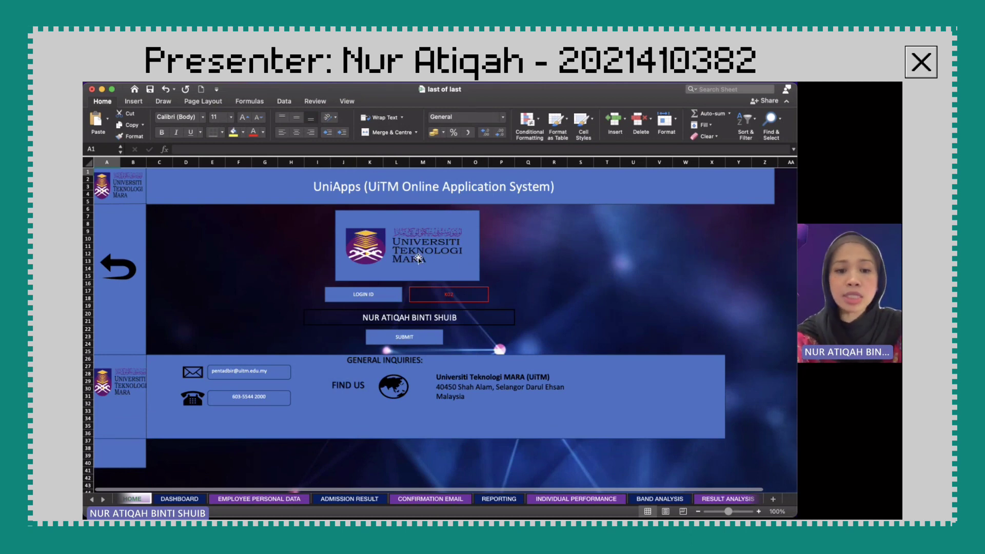
click(469, 295)
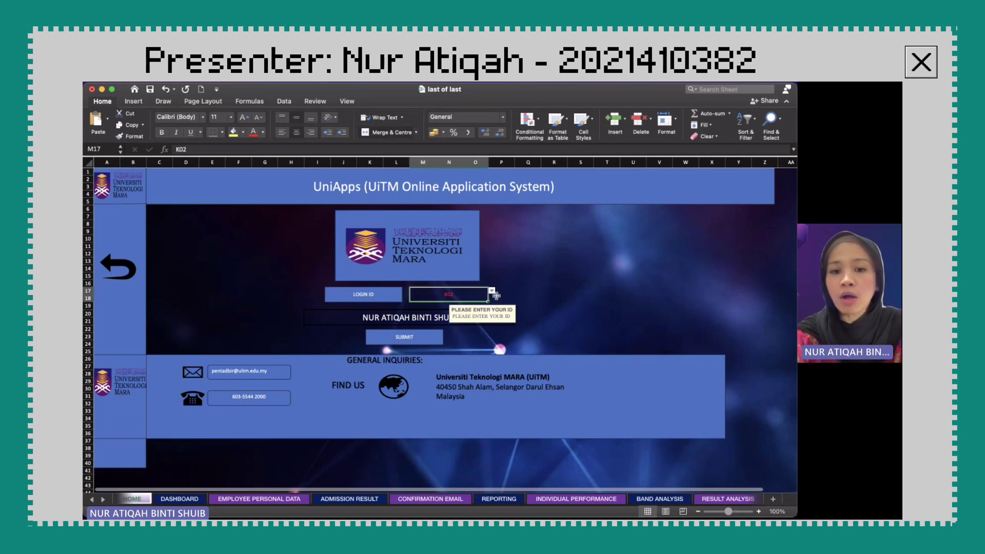
click(492, 292)
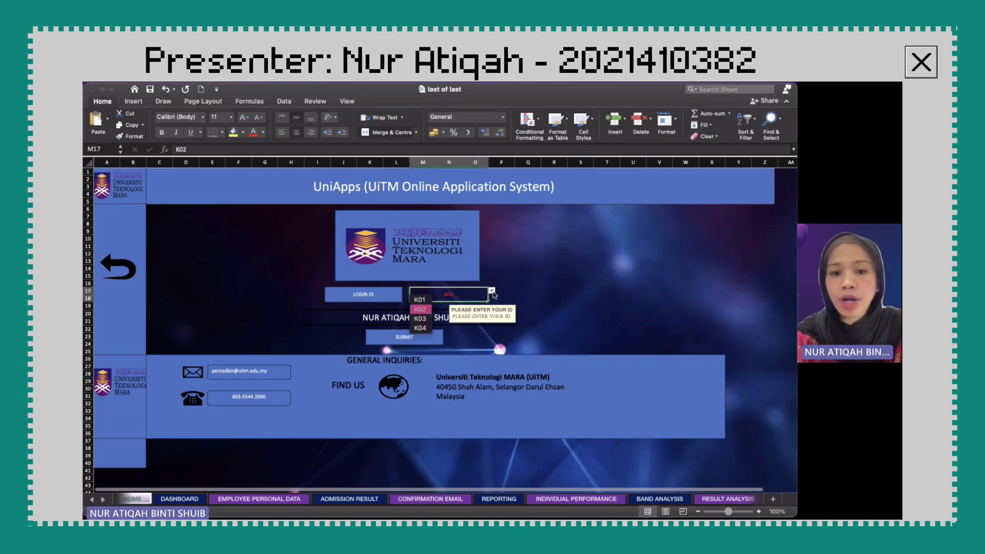
click(420, 300)
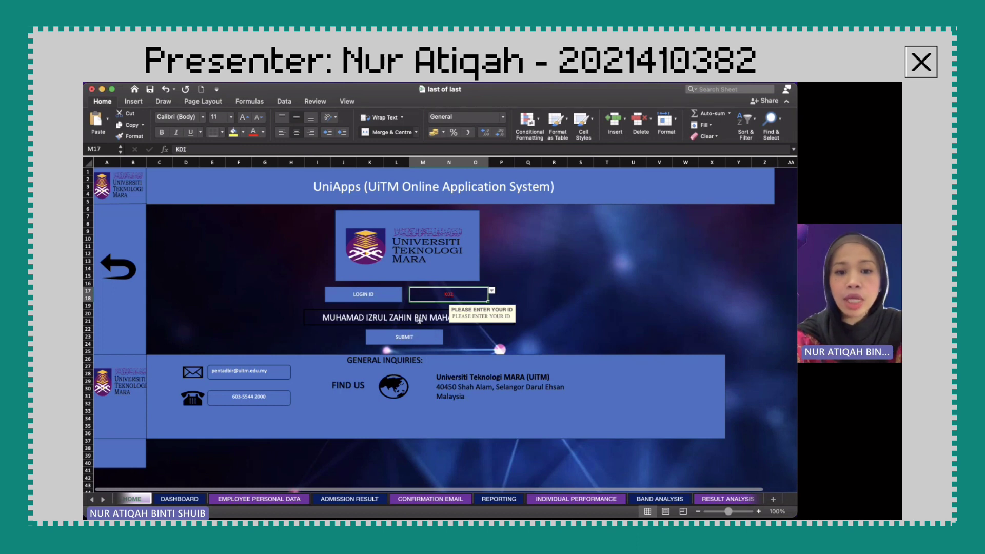
click(492, 292)
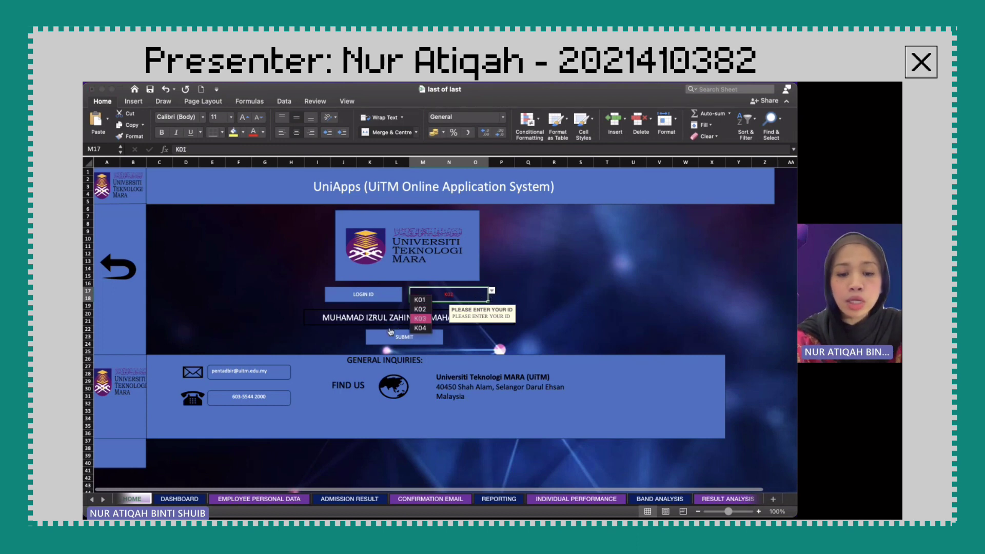
click(420, 319)
click(493, 294)
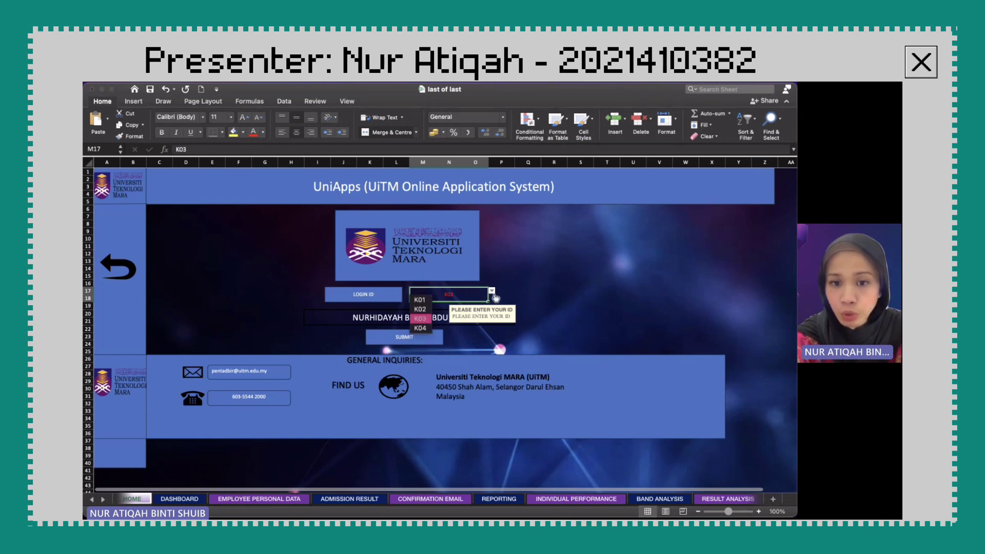
click(420, 328)
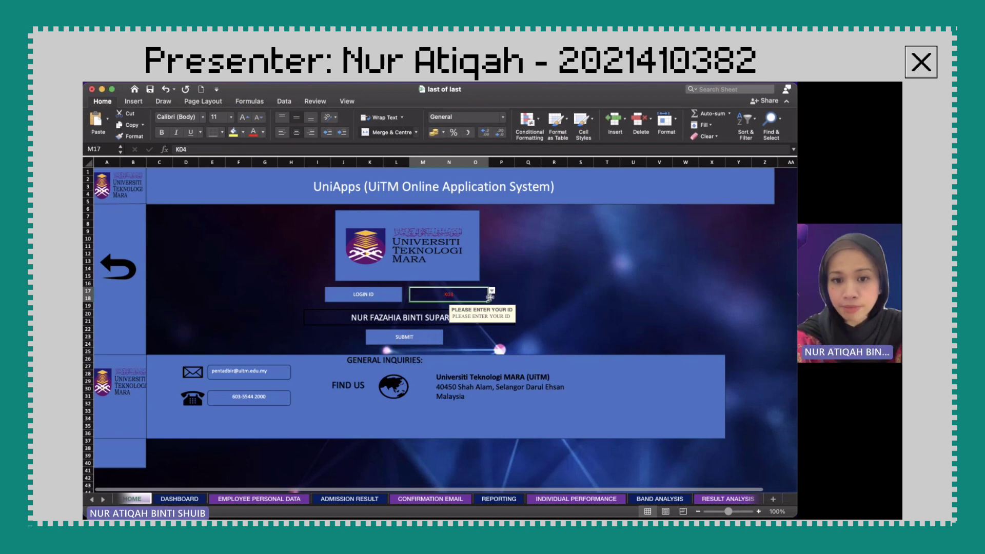
click(491, 292)
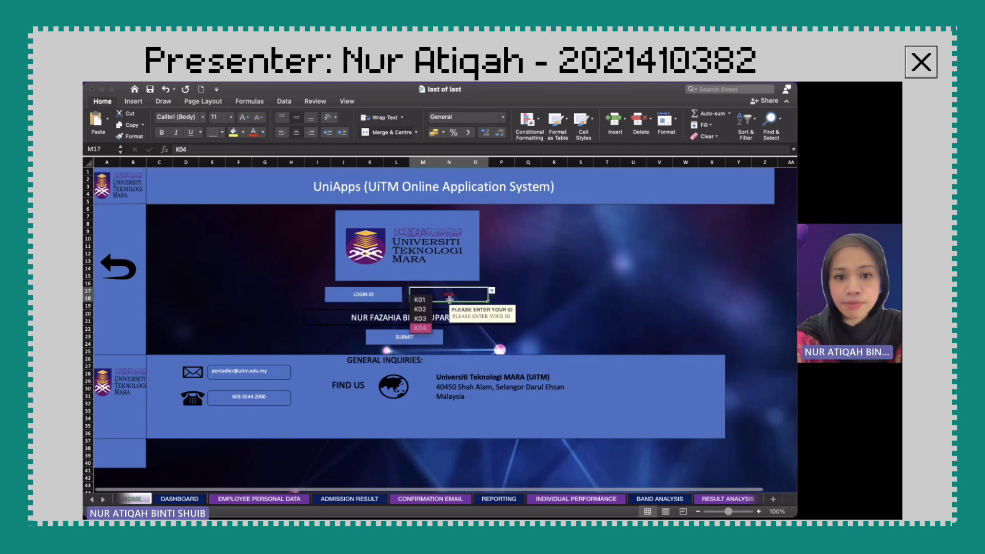
click(420, 309)
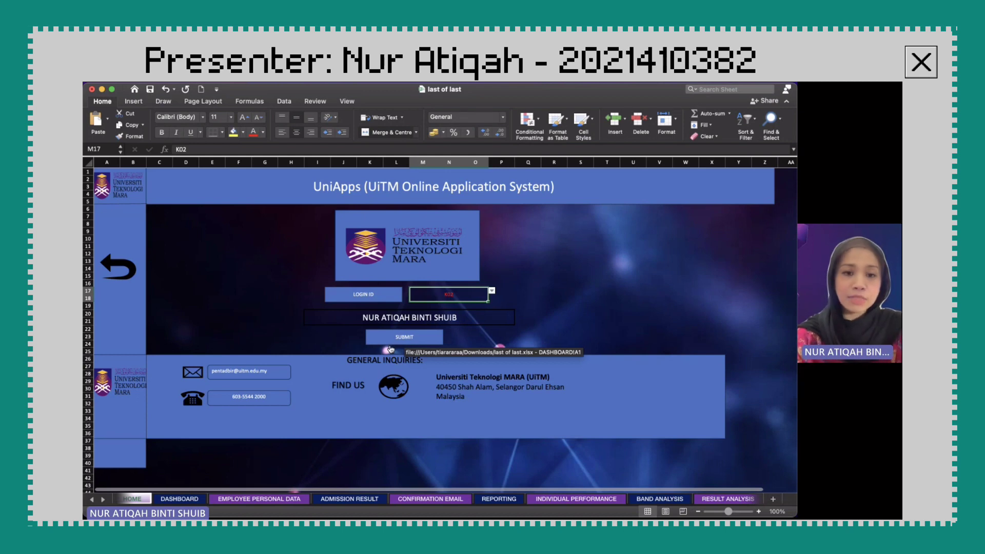
scroll(398, 341, down, 5)
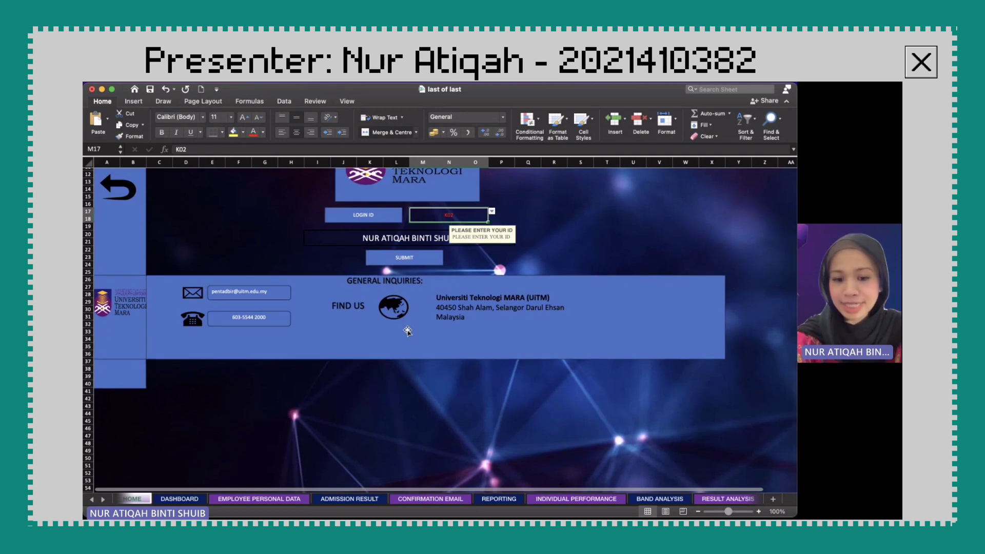
click(253, 295)
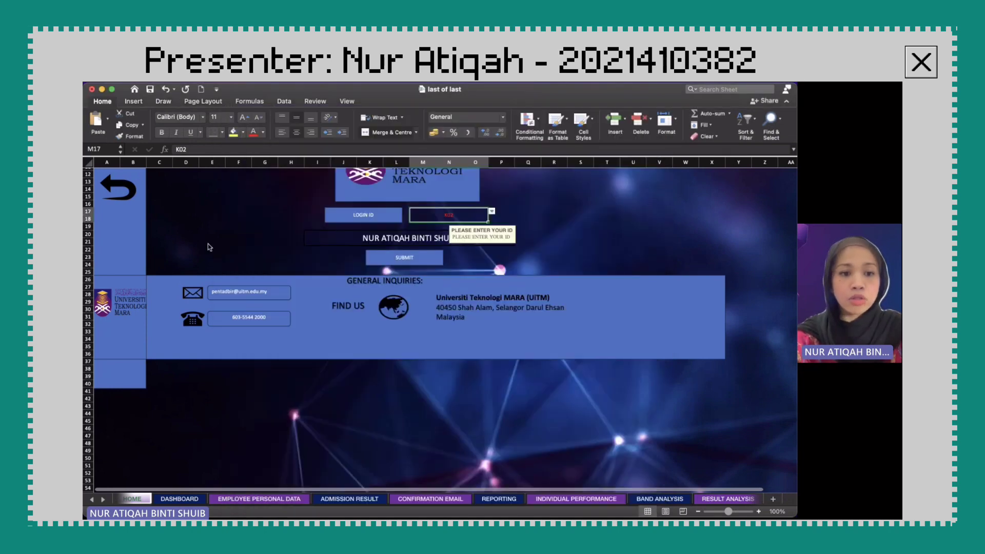
click(211, 246)
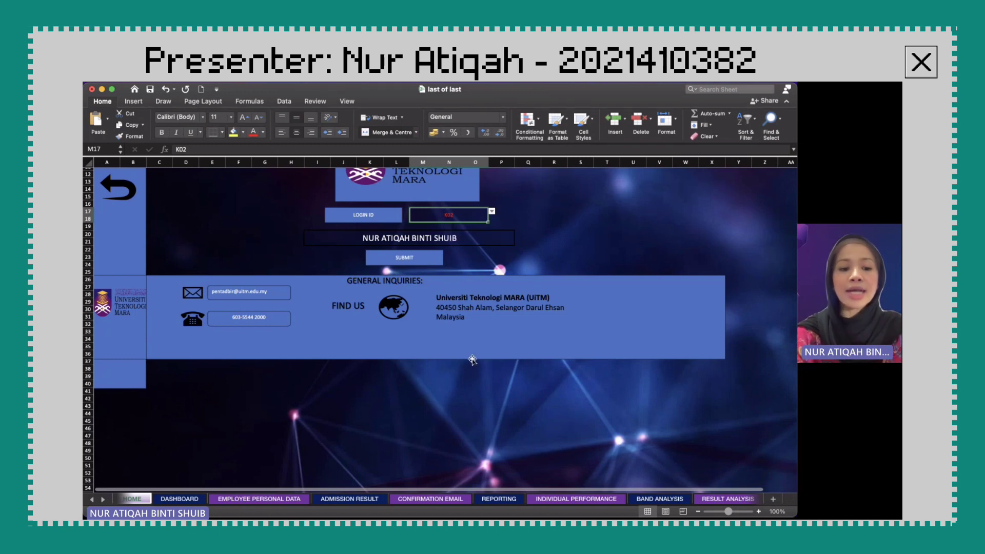
click(385, 310)
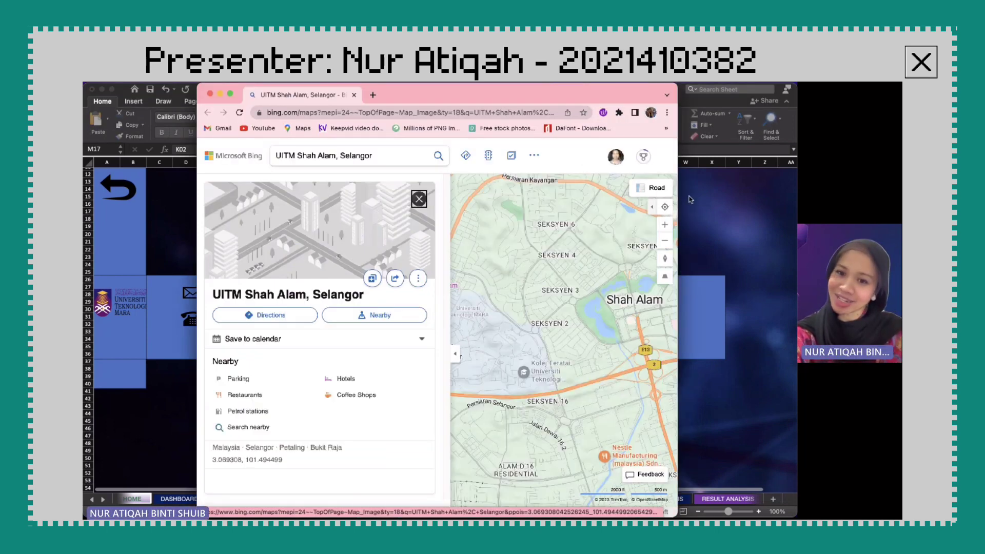
click(698, 209)
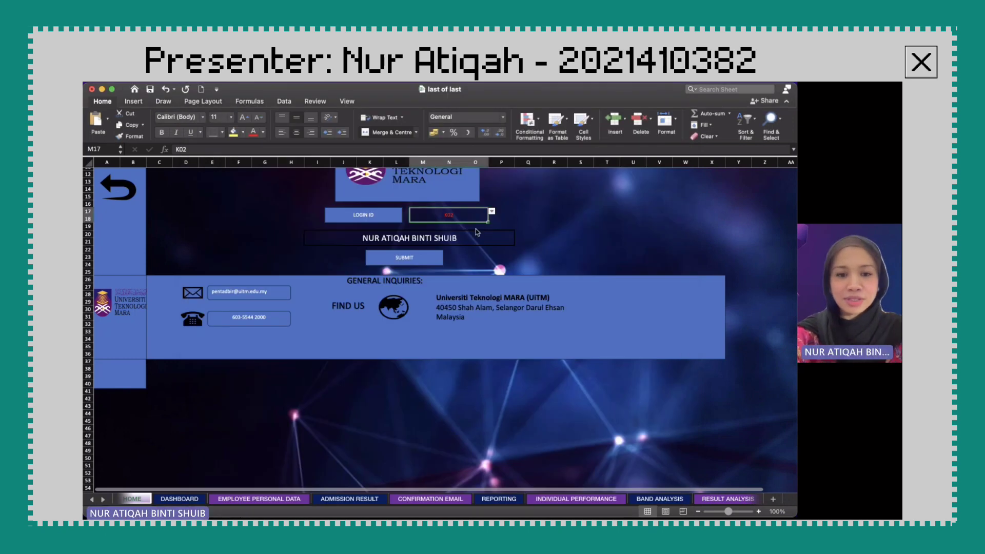
Submit the login on the HOME sheet to open the DASHBOARD.
click(410, 262)
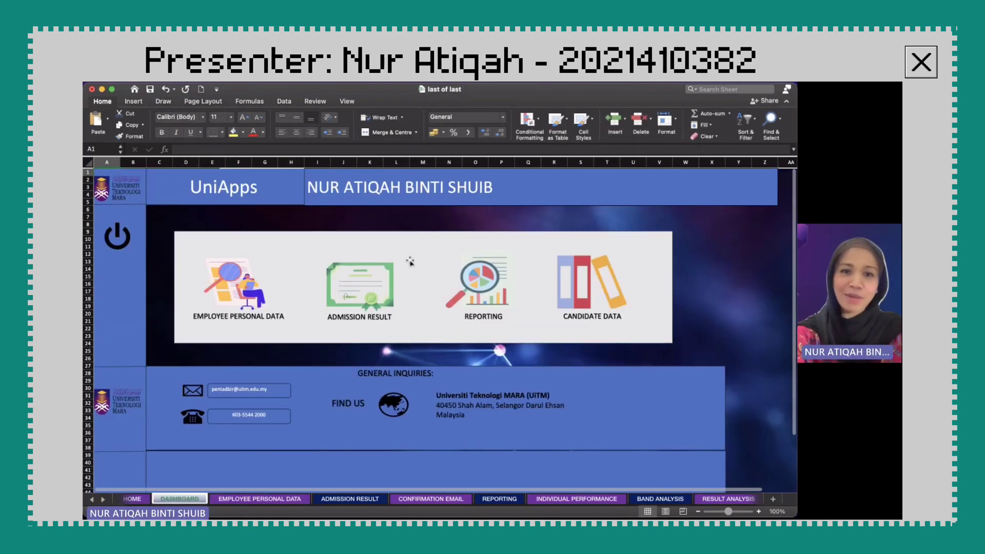